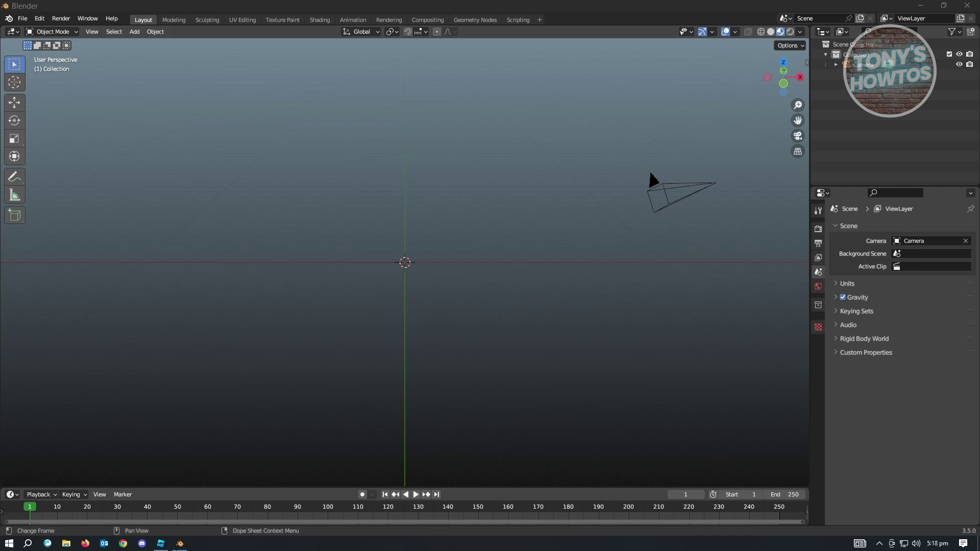
Add a Suzanne monkey head at the scene origin, orbit around it, and enter Texture Paint.
mouse_move(179, 547)
key(shift+a)
mouse_move(435, 278)
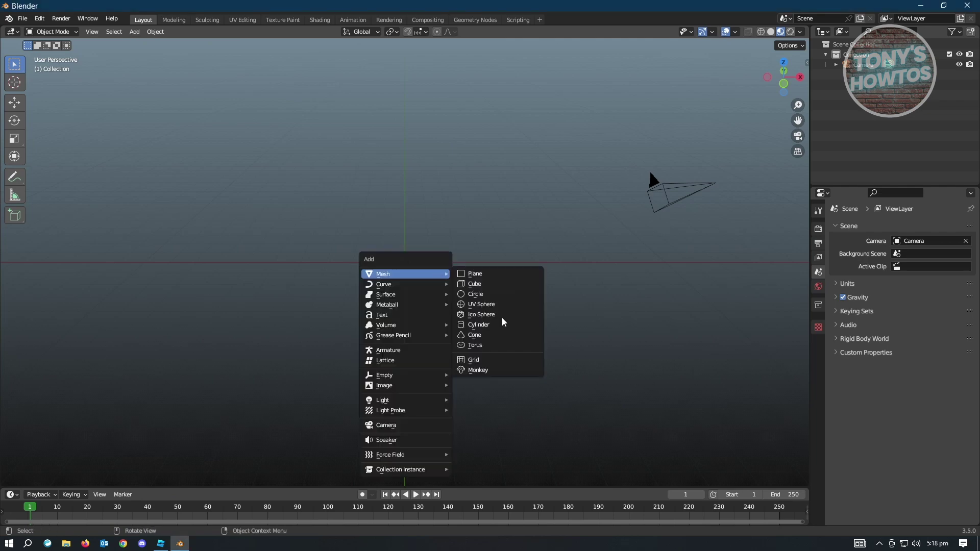
click(484, 370)
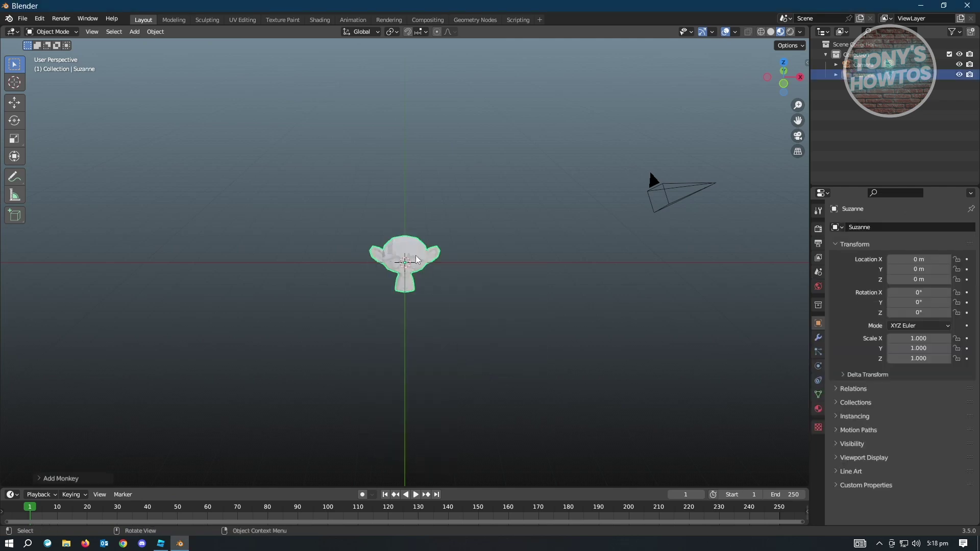
middle_drag(442, 283, 494, 325)
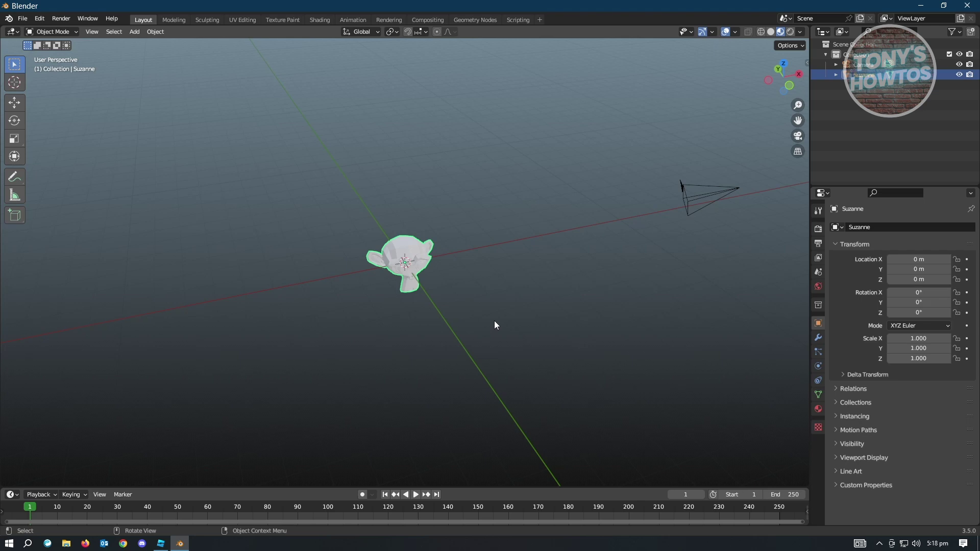
middle_drag(469, 327, 443, 336)
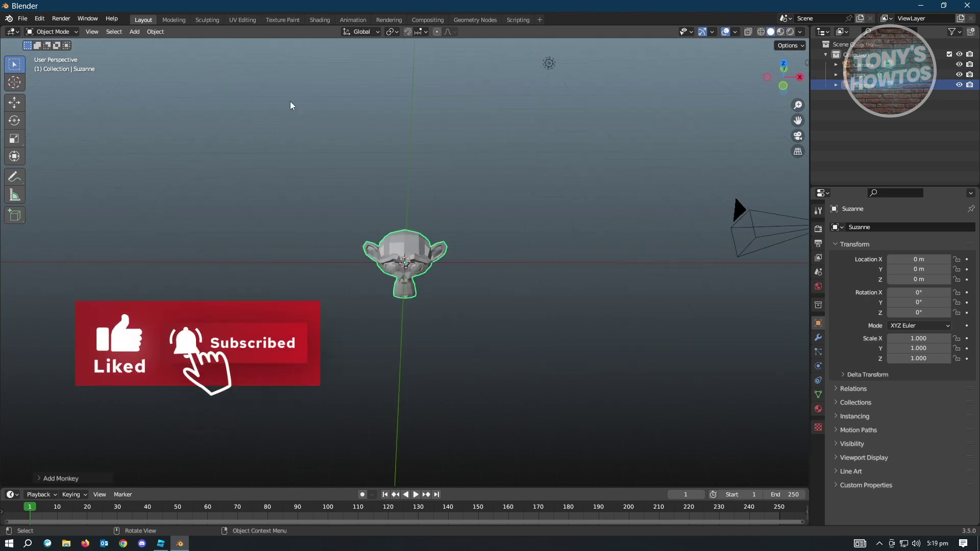
click(286, 19)
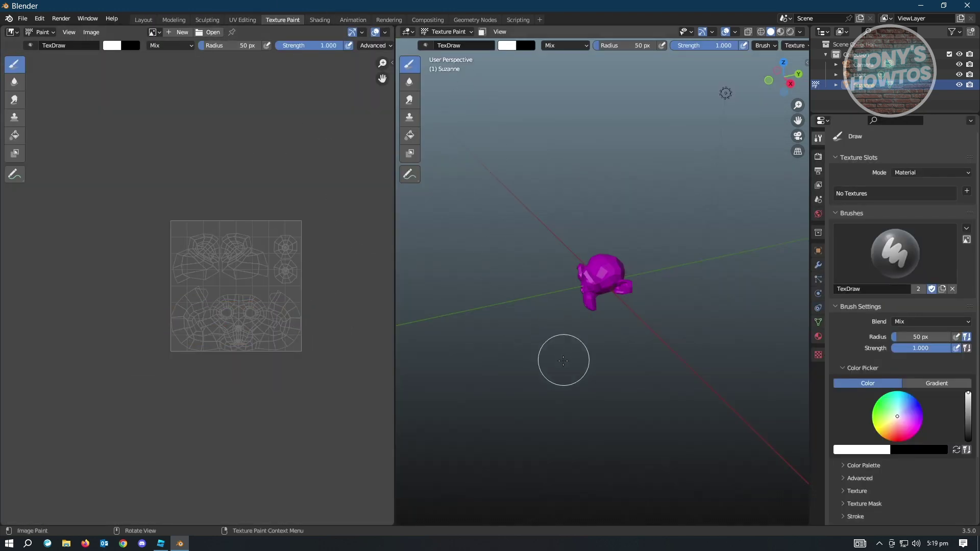
Add a blue 1024 px Base Color texture slot named Suzanne Base Color to the monkey.
middle_drag(506, 323, 561, 332)
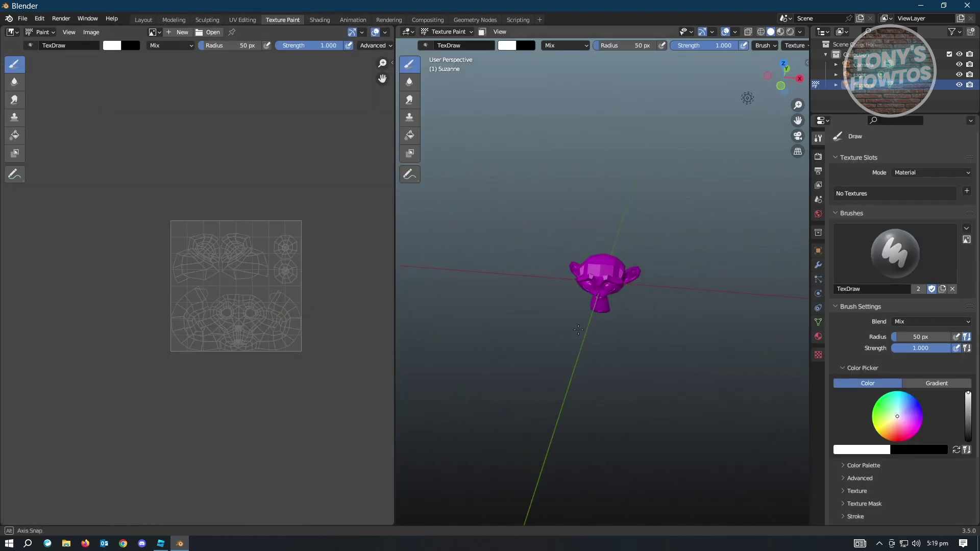
scroll(603, 337, up, 4)
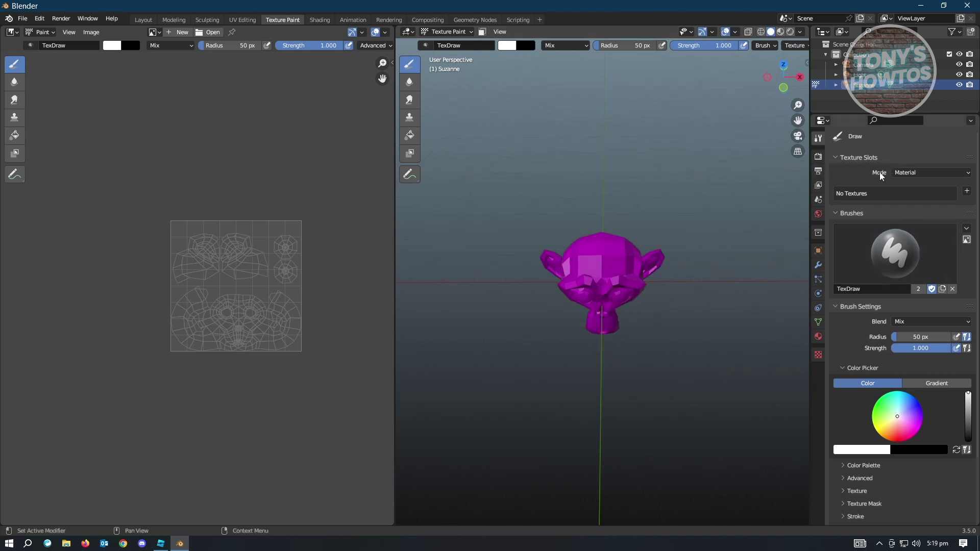
click(967, 192)
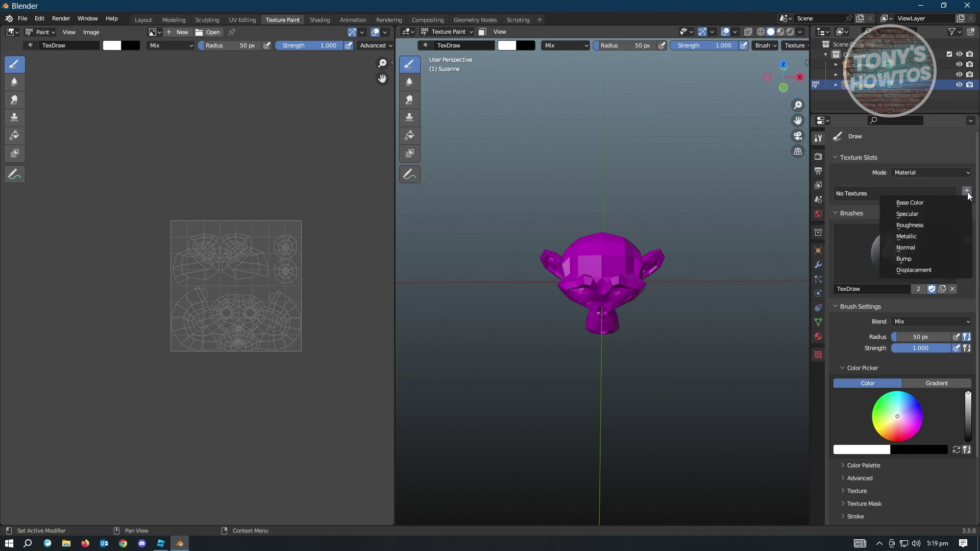
click(921, 205)
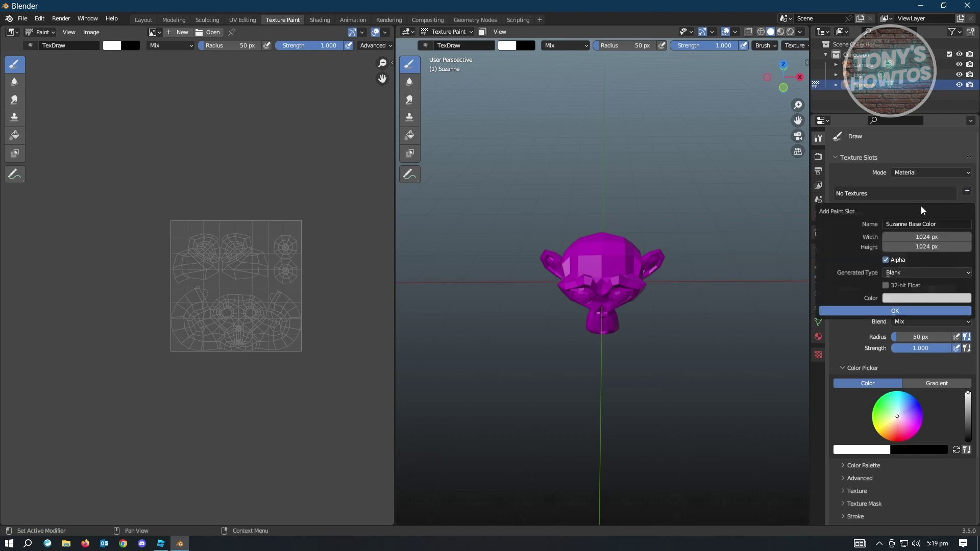
click(909, 300)
drag(920, 187, 953, 172)
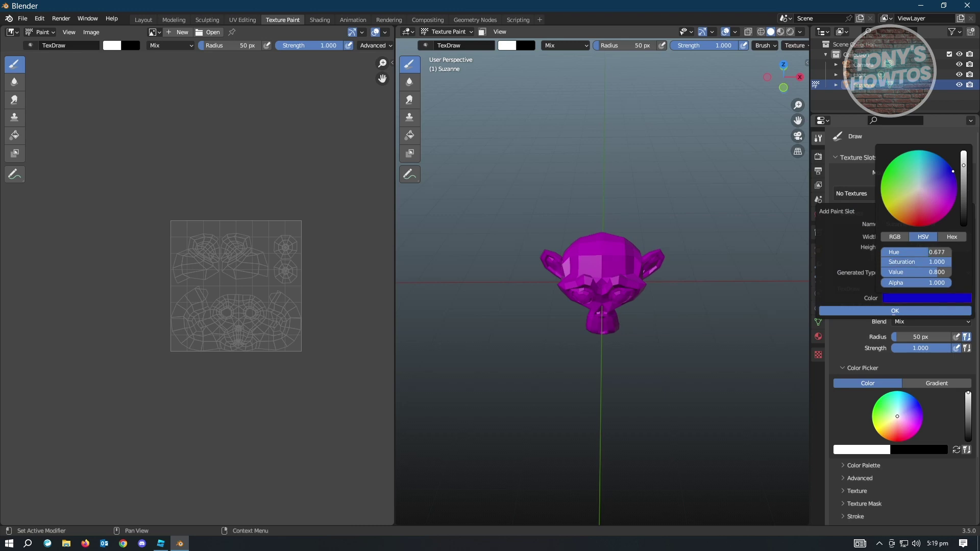
click(898, 311)
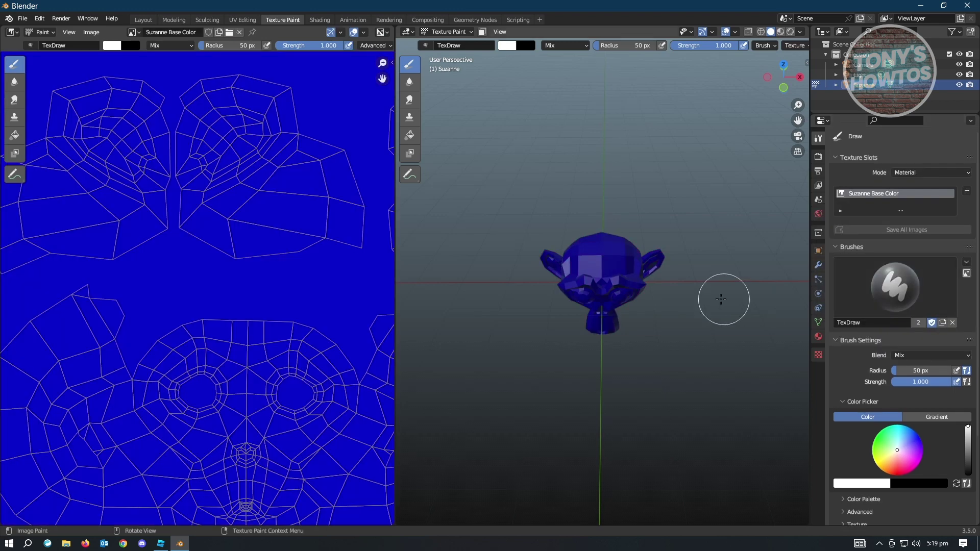
scroll(249, 281, up, 1)
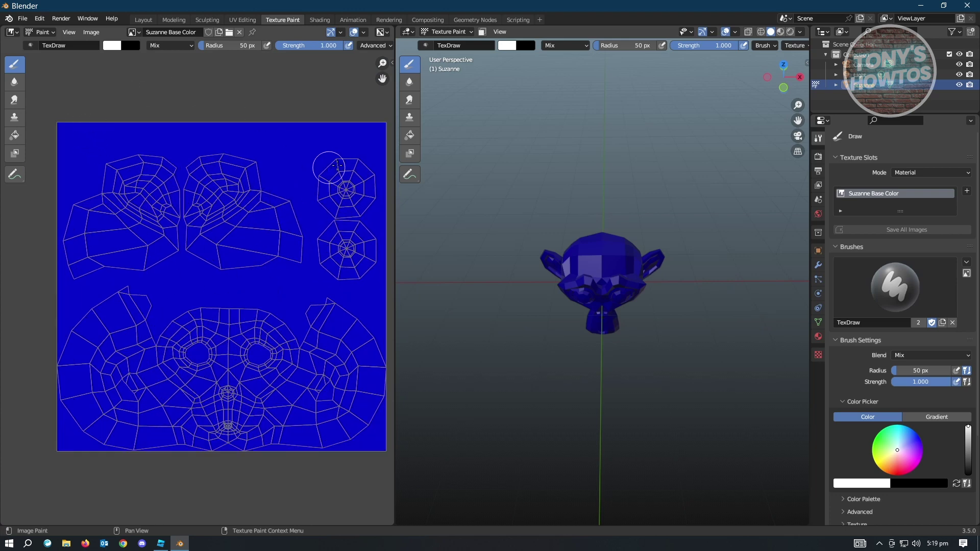
Paint both eye islands white on the blue texture and return to the Layout workspace.
mouse_move(349, 192)
mouse_down()
mouse_move(334, 178)
mouse_move(337, 205)
mouse_move(370, 192)
mouse_move(351, 167)
mouse_move(328, 182)
mouse_move(356, 202)
mouse_move(323, 245)
mouse_move(350, 266)
mouse_move(357, 232)
mouse_move(344, 230)
mouse_move(368, 256)
mouse_move(352, 269)
mouse_move(329, 255)
mouse_move(364, 244)
mouse_up()
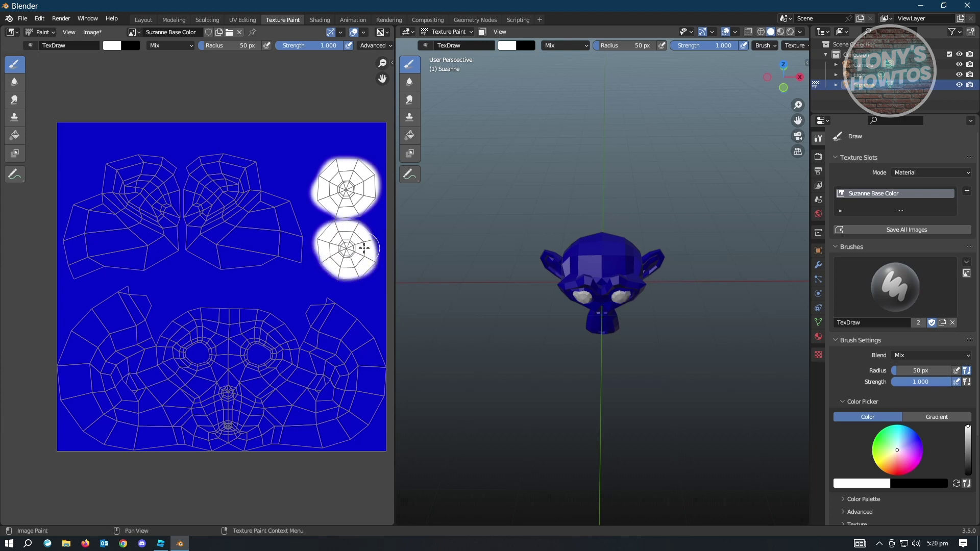
mouse_move(679, 381)
middle_down()
mouse_move(664, 357)
mouse_move(694, 352)
mouse_move(672, 339)
middle_up()
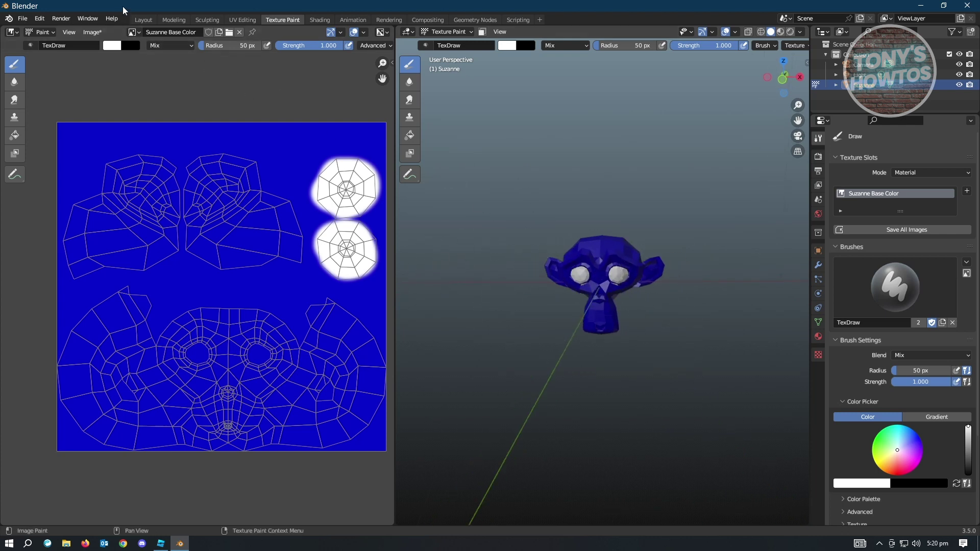
click(143, 20)
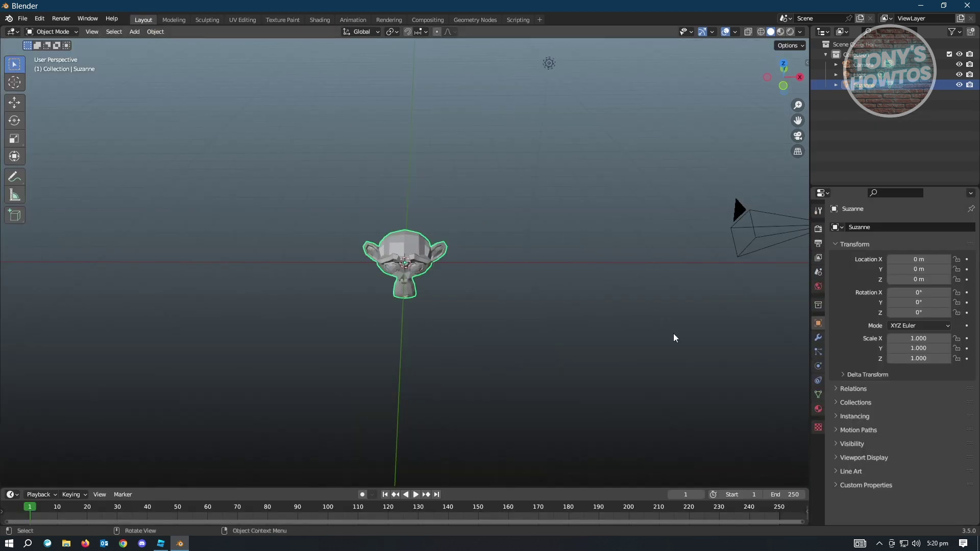
Switch the viewport to Material Preview to see the blue head with white eyes.
click(781, 32)
mouse_move(511, 327)
middle_down()
mouse_move(543, 327)
mouse_move(644, 366)
mouse_move(516, 339)
mouse_move(430, 359)
mouse_move(503, 381)
mouse_move(537, 379)
mouse_move(516, 306)
mouse_move(519, 341)
middle_up()
scroll(496, 310, down, 3)
scroll(497, 310, up, 3)
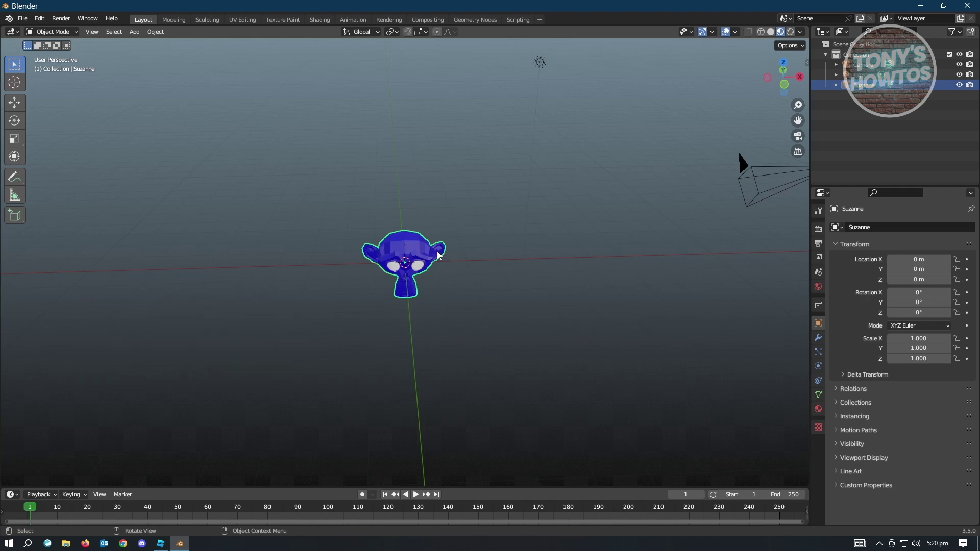
key(shift+a)
Add a second monkey, Suzanne.001, and move it along X to 3.2245 m.
mouse_move(440, 256)
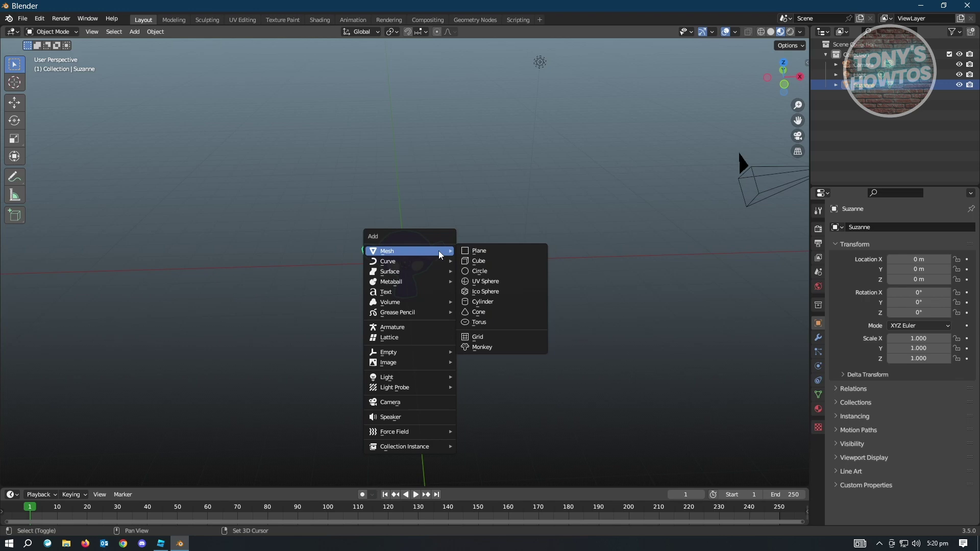
click(498, 348)
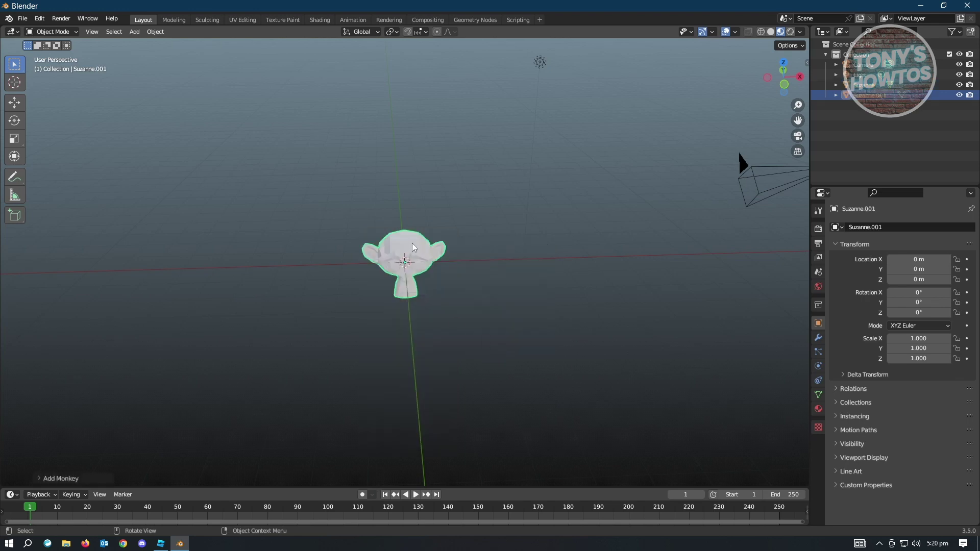
key(g)
key(y)
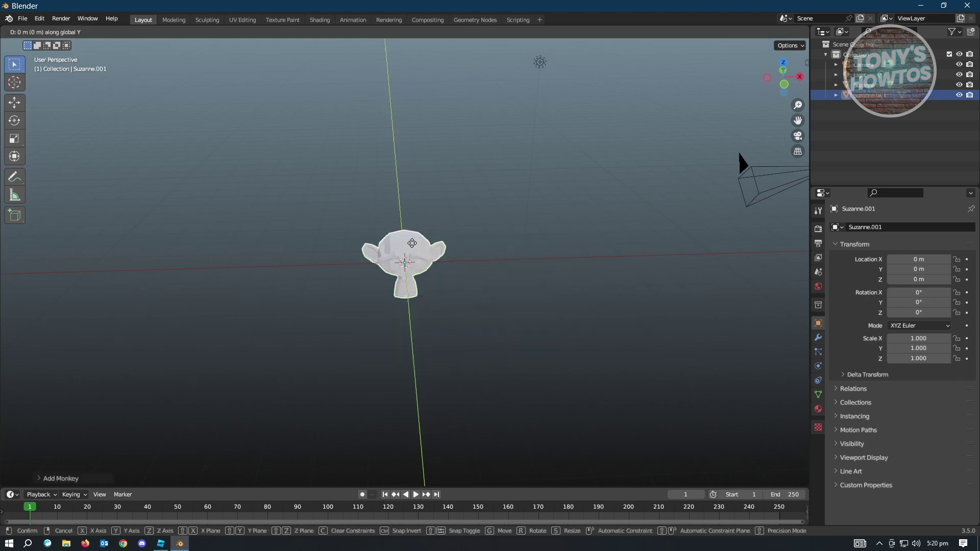
key(x)
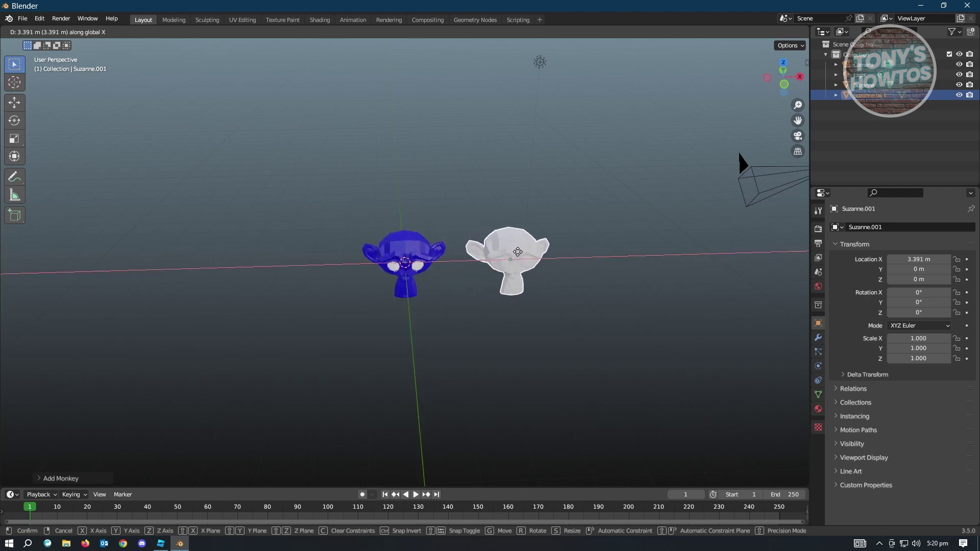
click(512, 252)
middle_drag(586, 345, 585, 337)
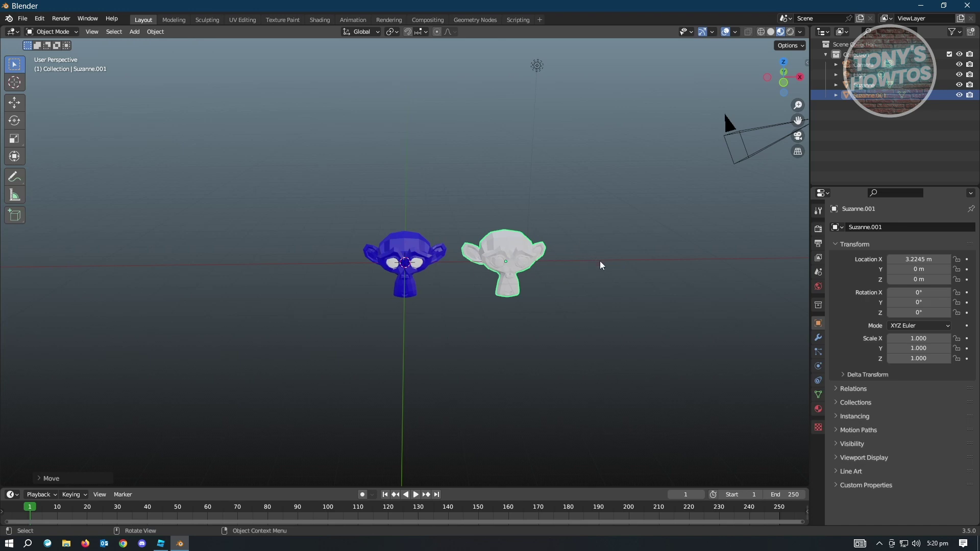
click(24, 19)
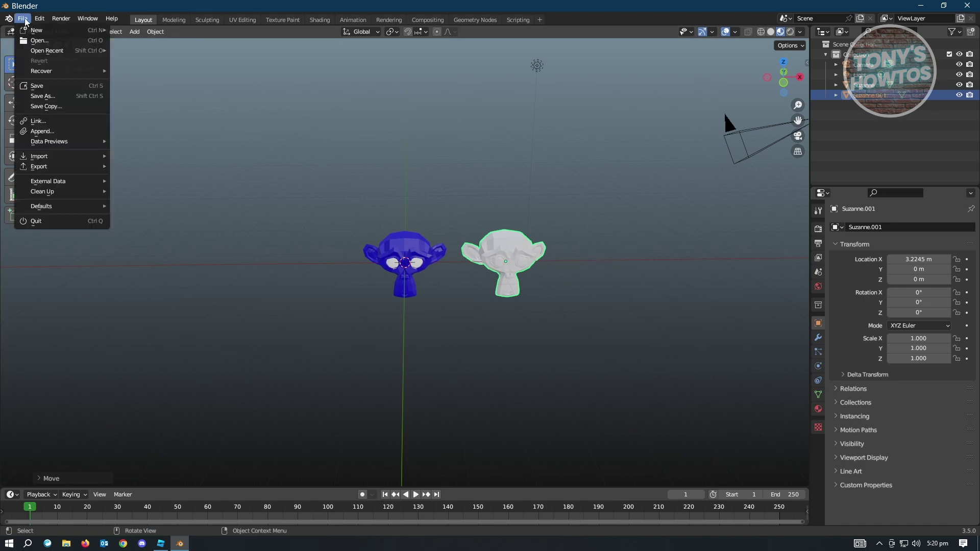
Export both Suzanne heads as untitled.obj to D:\Documents, then minimize Blender.
mouse_move(42, 167)
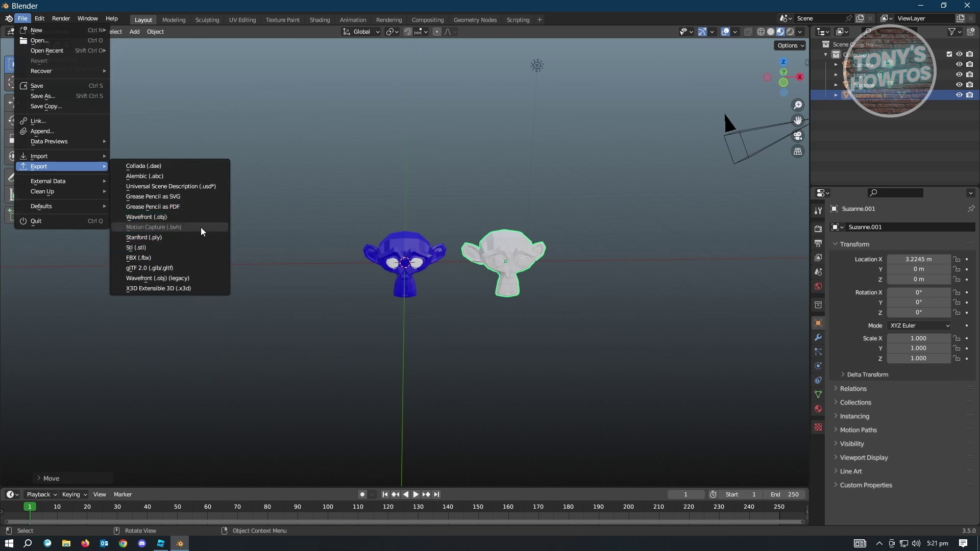
click(176, 215)
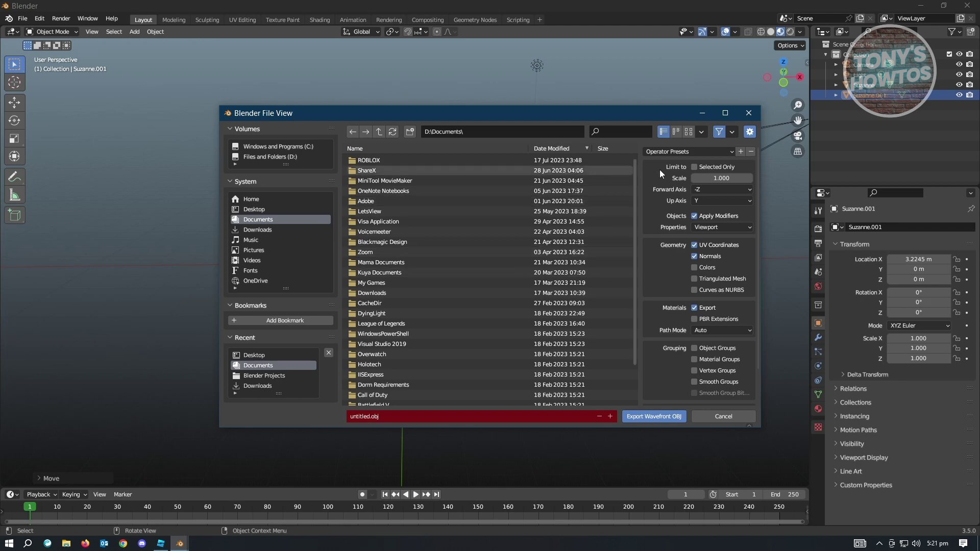
drag(577, 120, 569, 348)
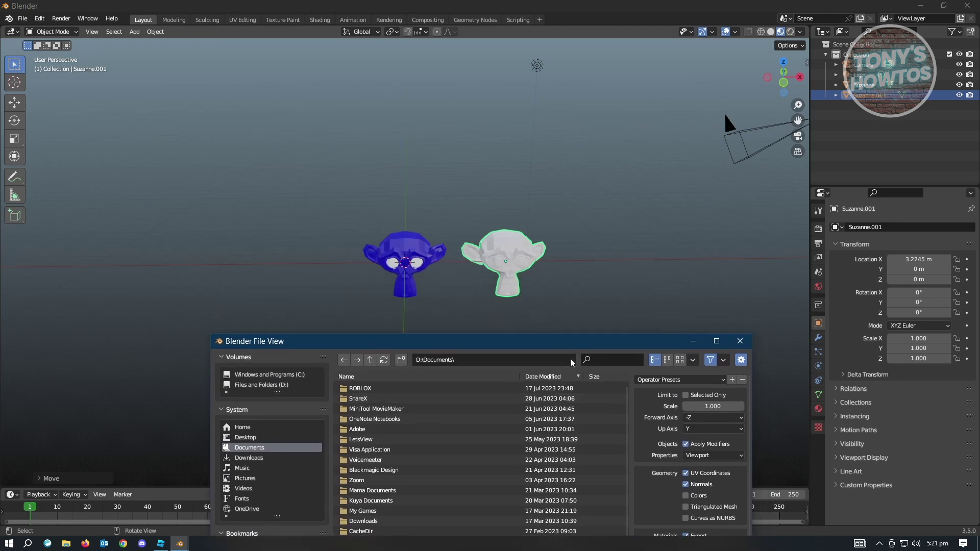
drag(501, 336, 490, 361)
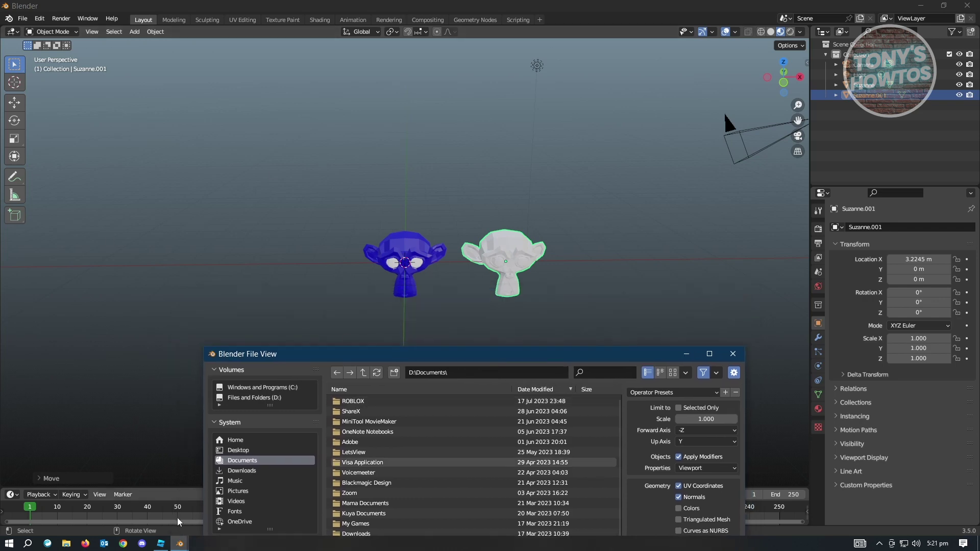
drag(420, 356, 389, 315)
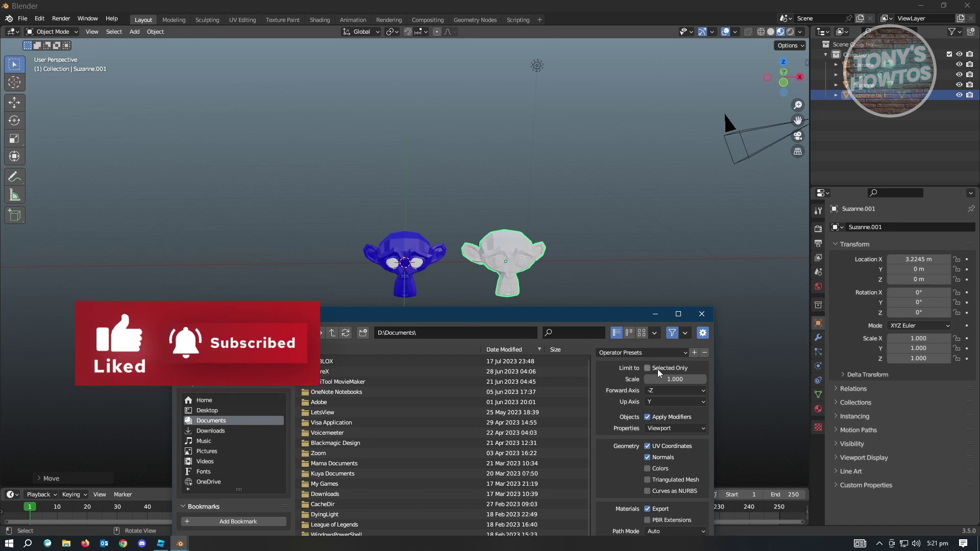
drag(559, 315, 572, 374)
drag(503, 373, 483, 105)
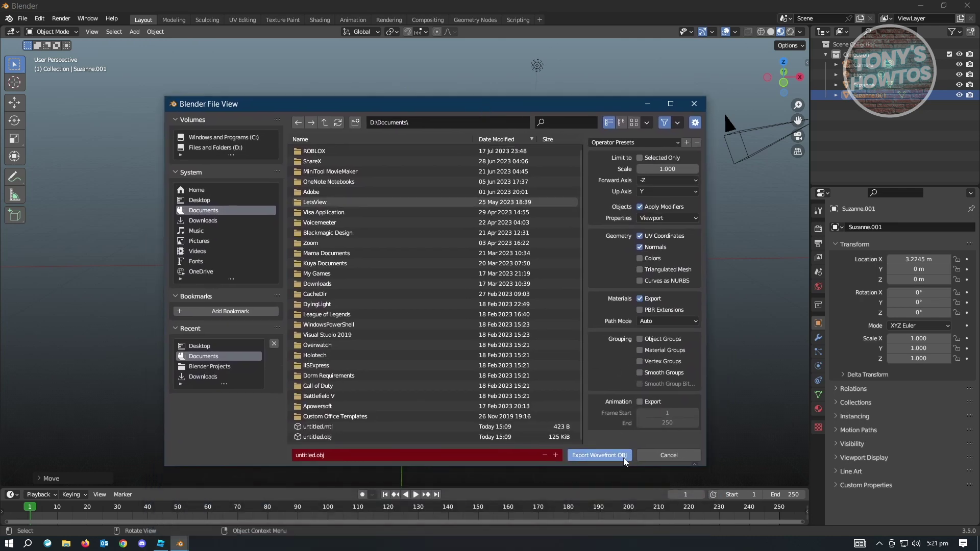
click(591, 454)
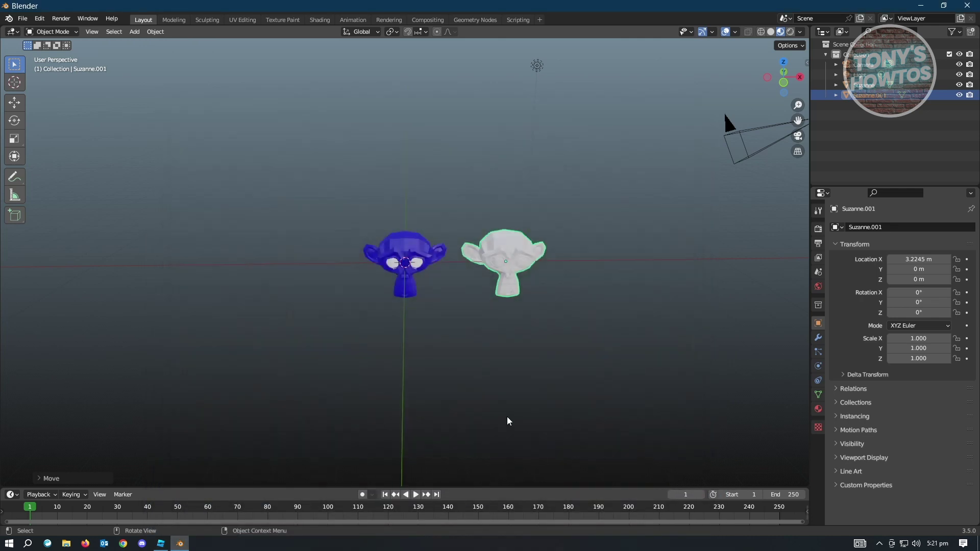
click(920, 5)
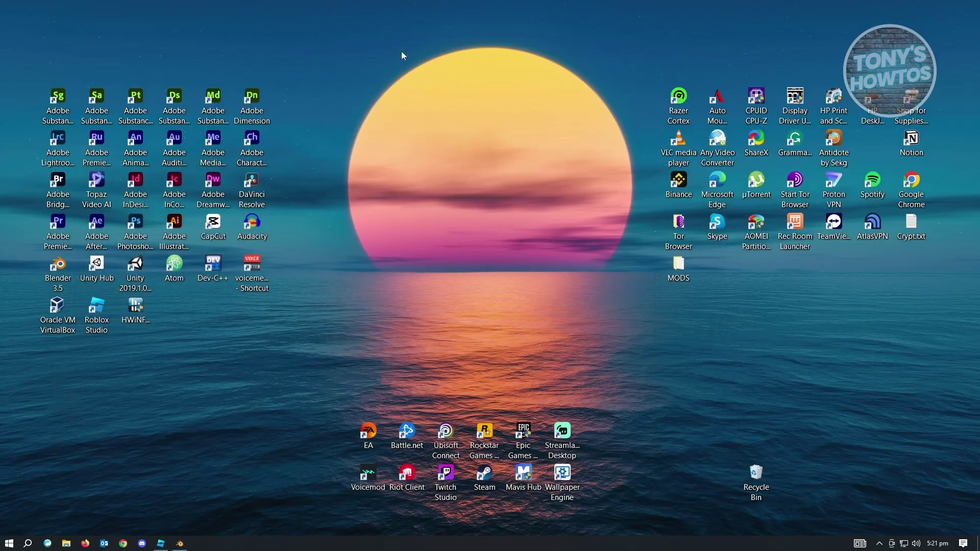
In Roblox Studio, delete the old grey monkey MeshPart from the Baseplate place.
click(179, 544)
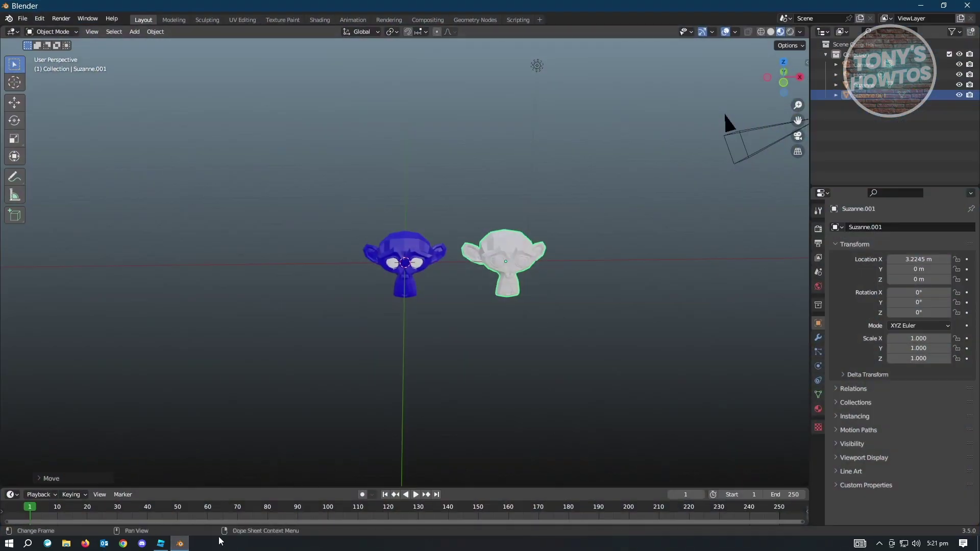
click(160, 544)
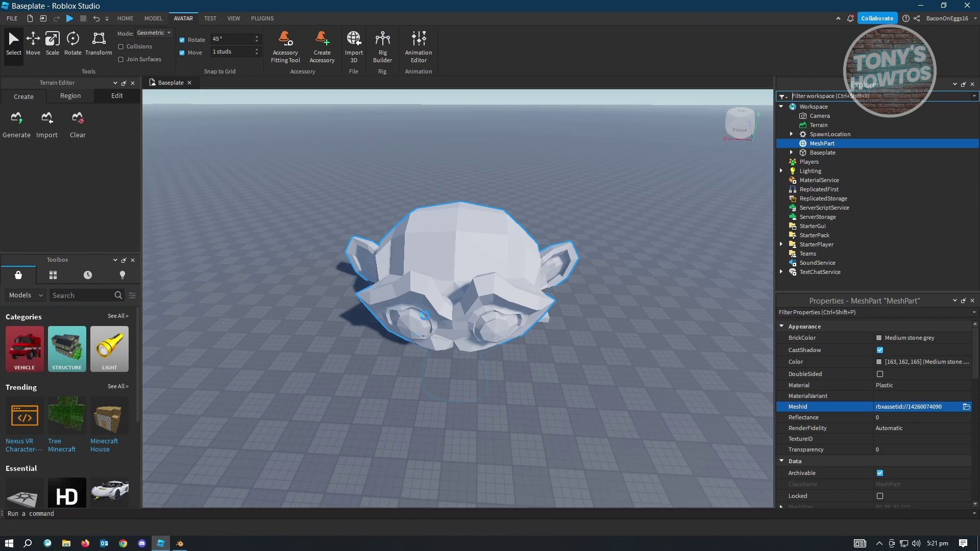
key(Delete)
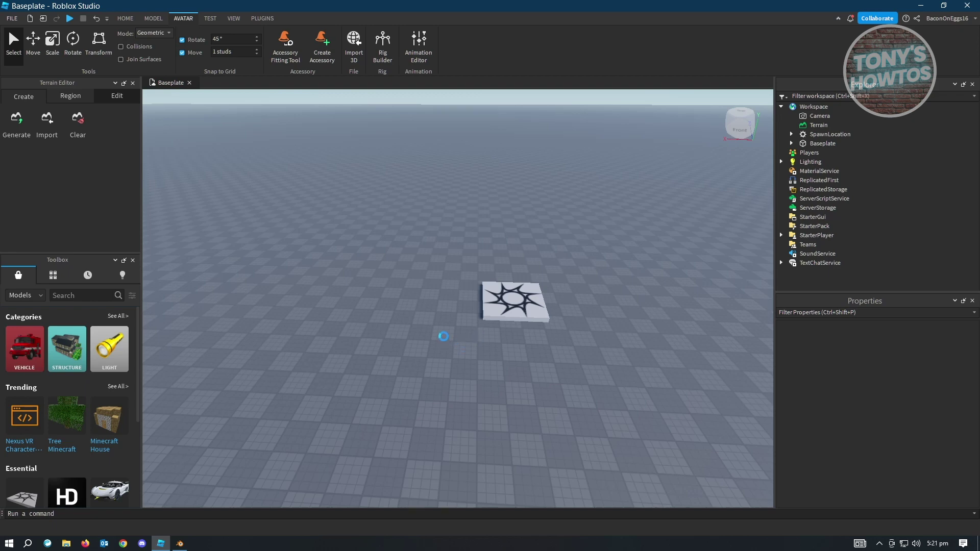
click(354, 40)
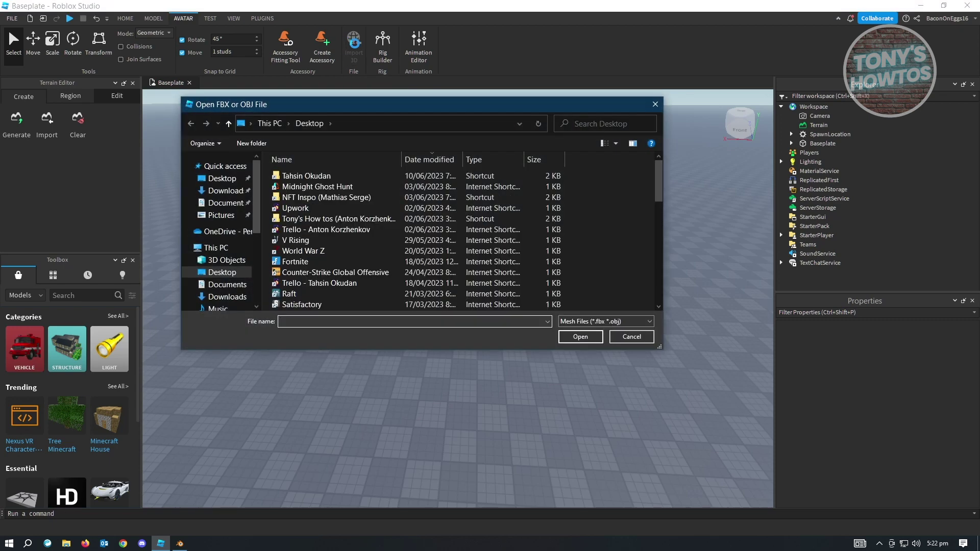
click(218, 182)
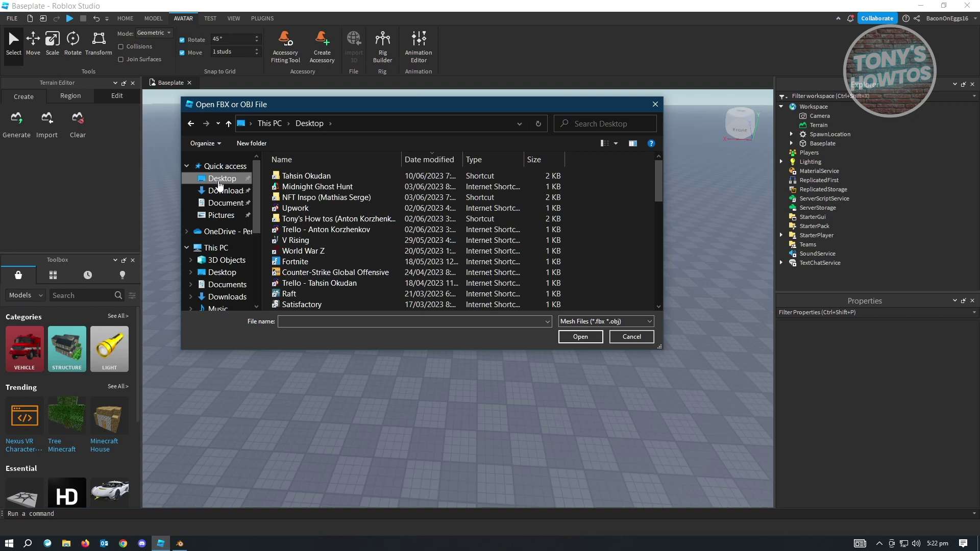
scroll(506, 265, down, 5)
scroll(504, 267, up, 5)
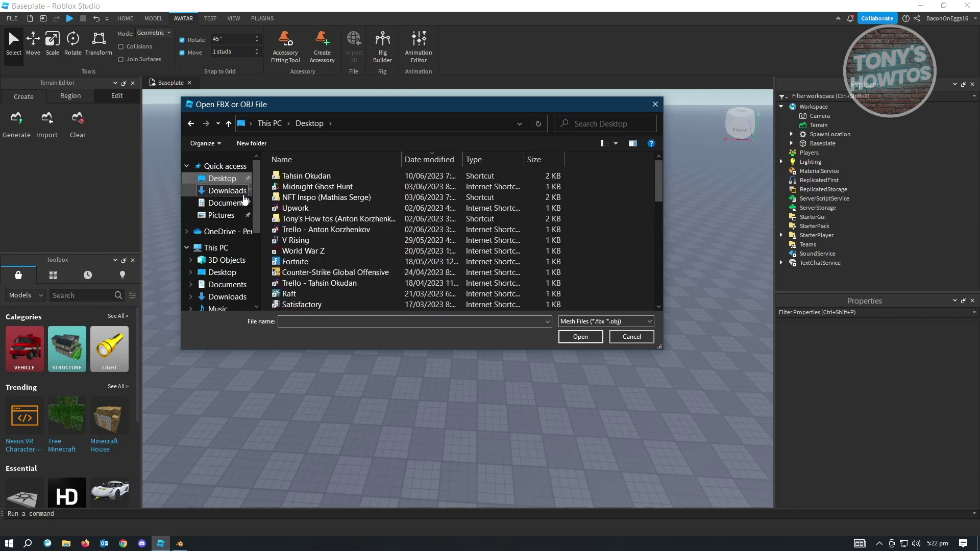
click(227, 203)
scroll(357, 219, down, 5)
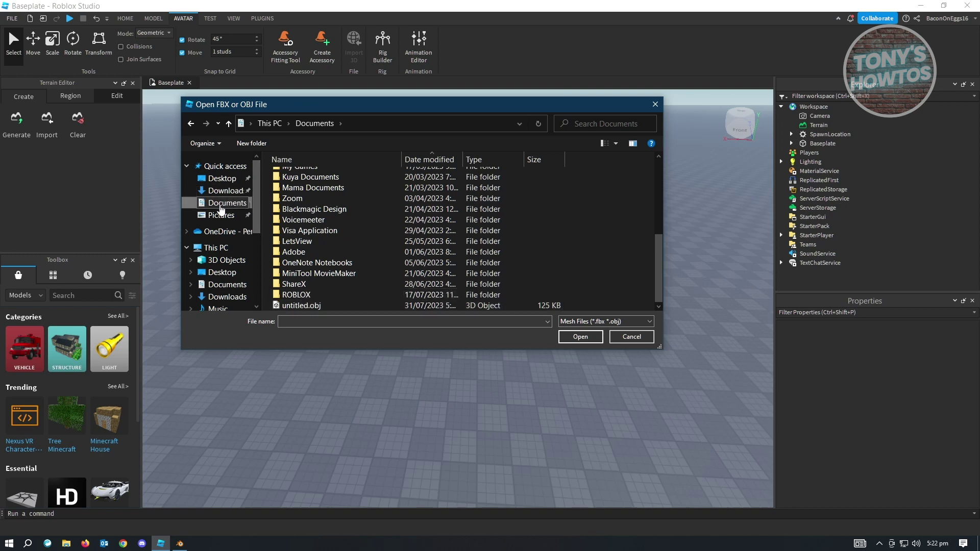
click(291, 305)
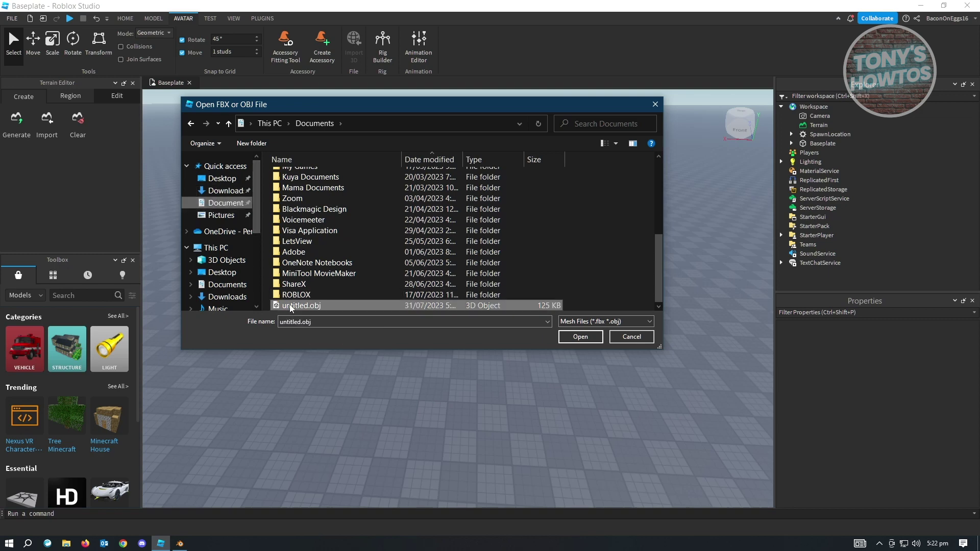
click(580, 338)
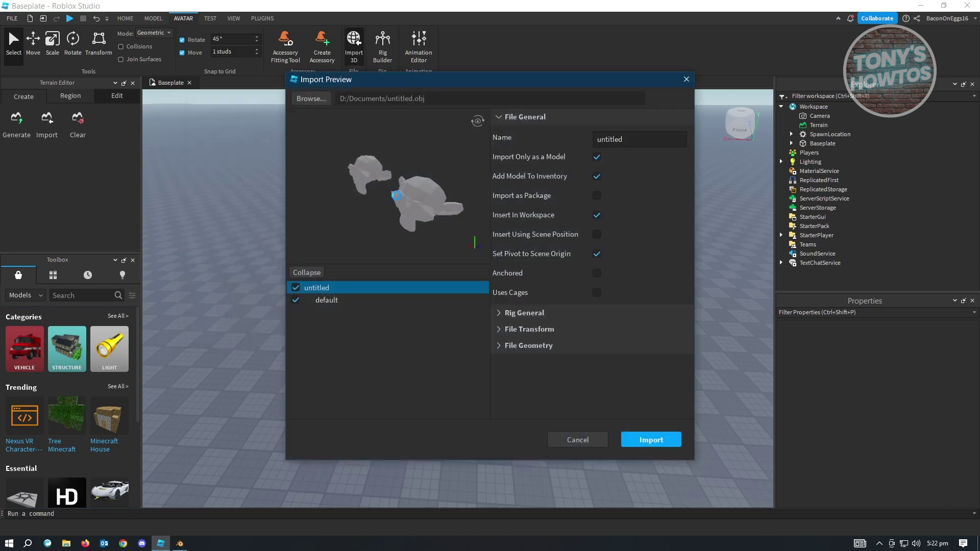
click(652, 439)
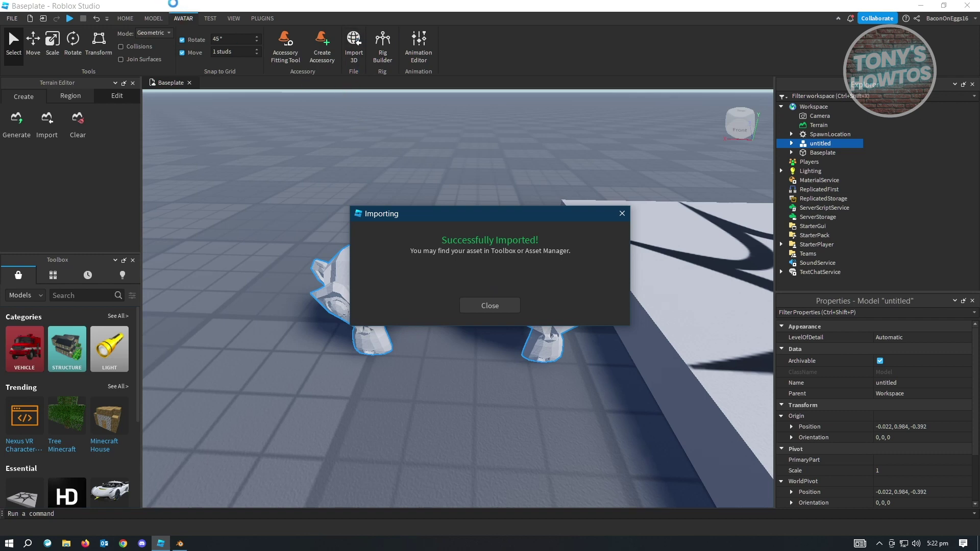
click(493, 303)
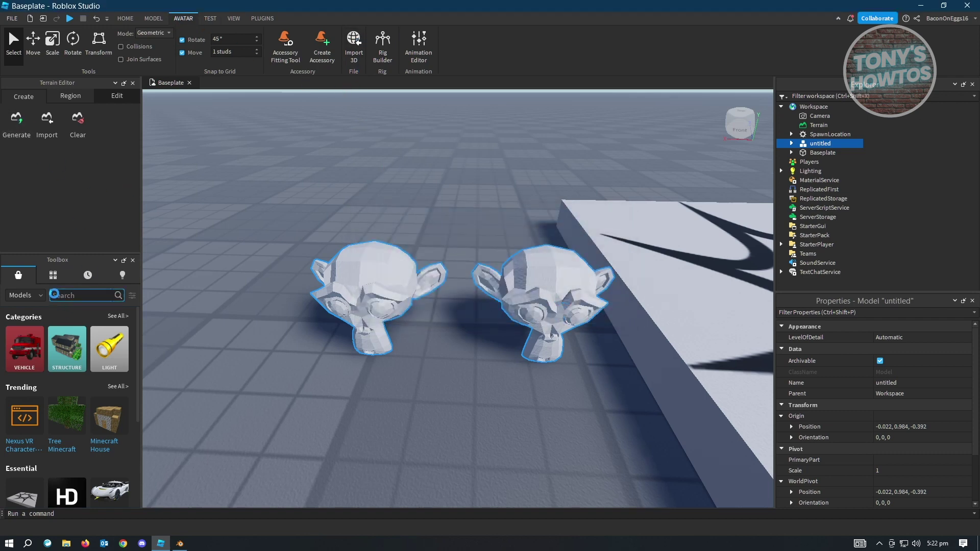
drag(384, 289, 432, 321)
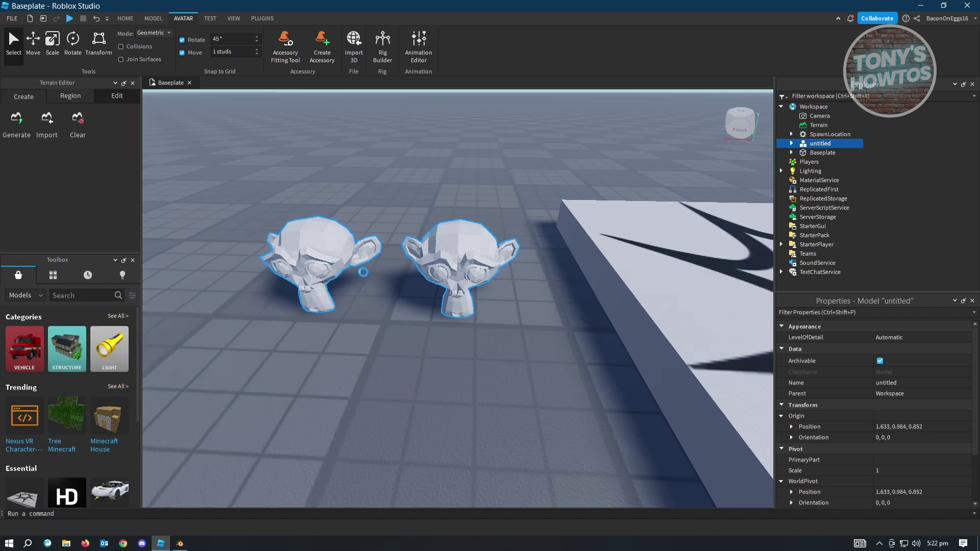
drag(475, 258, 458, 327)
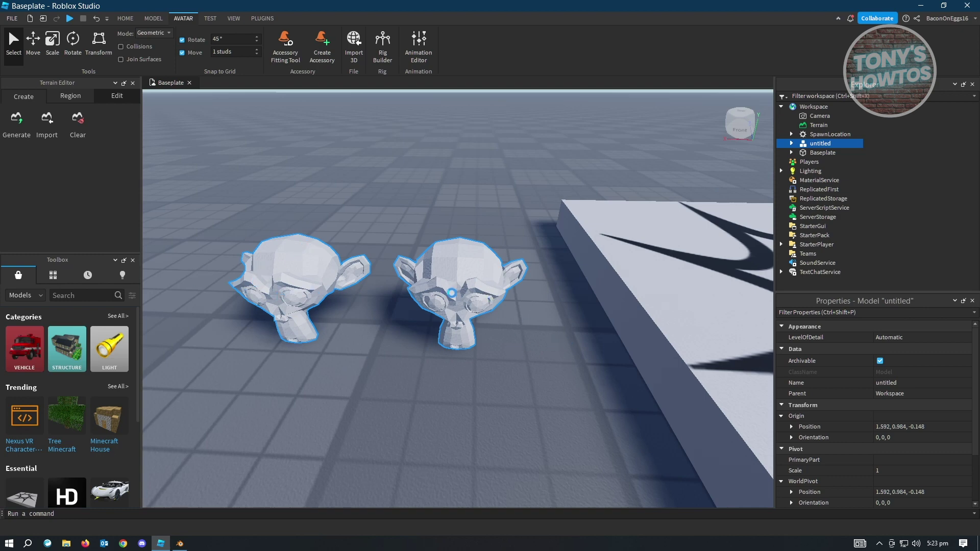
key(Delete)
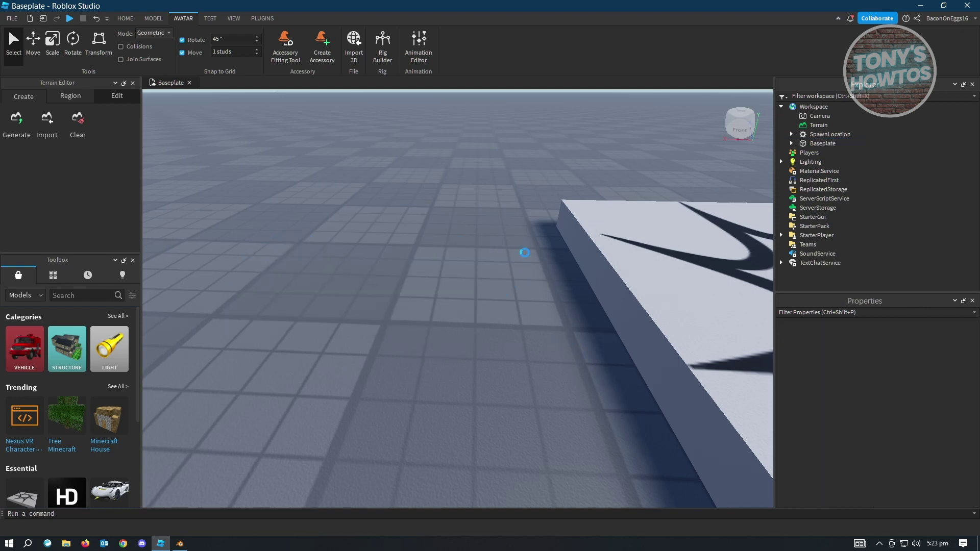
scroll(515, 263, down, 5)
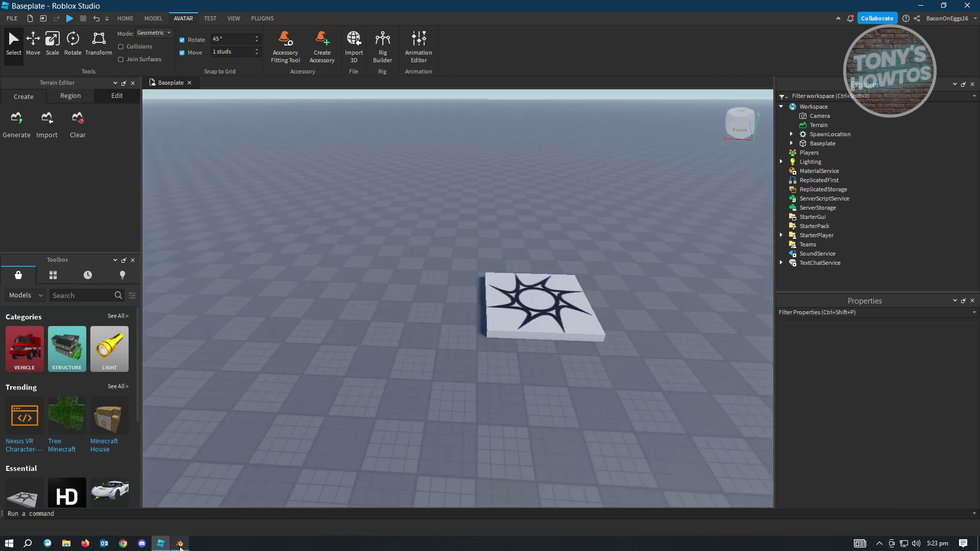
Save the monkey's blue texture as Suzanne Base Color.png in D:\Documents.
click(181, 543)
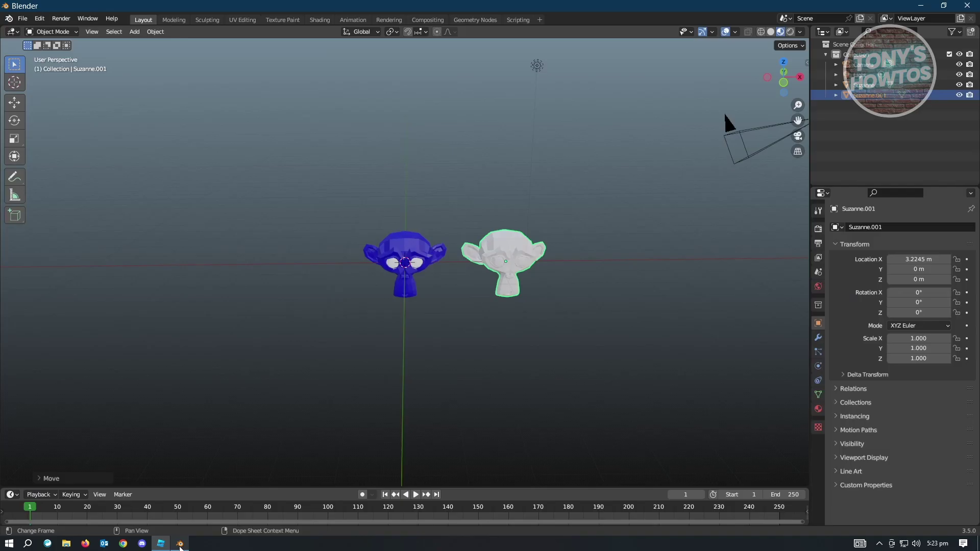
click(413, 245)
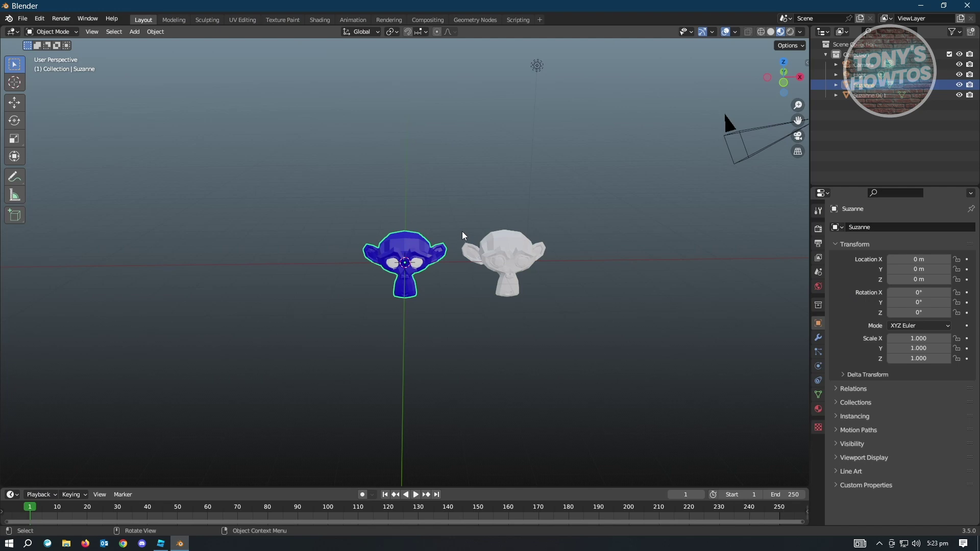
click(289, 20)
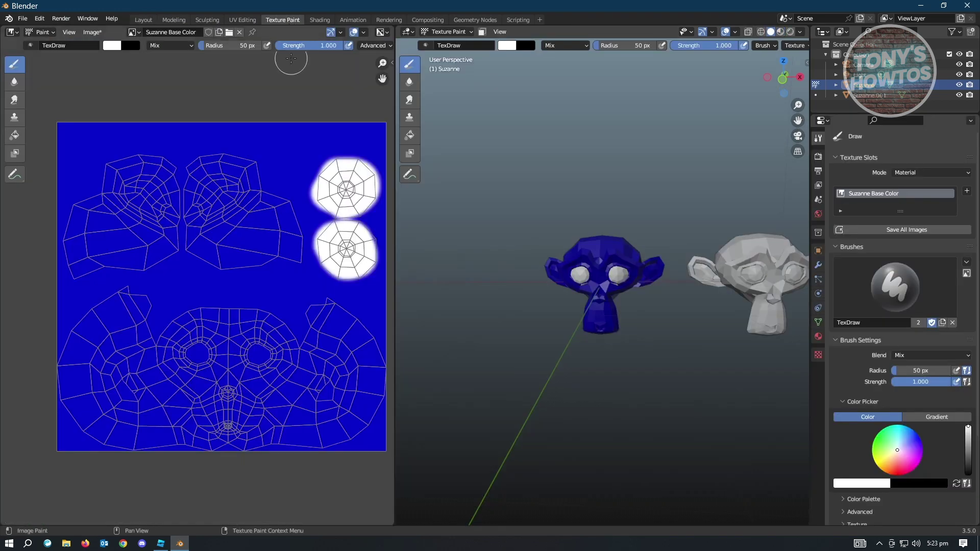
click(87, 32)
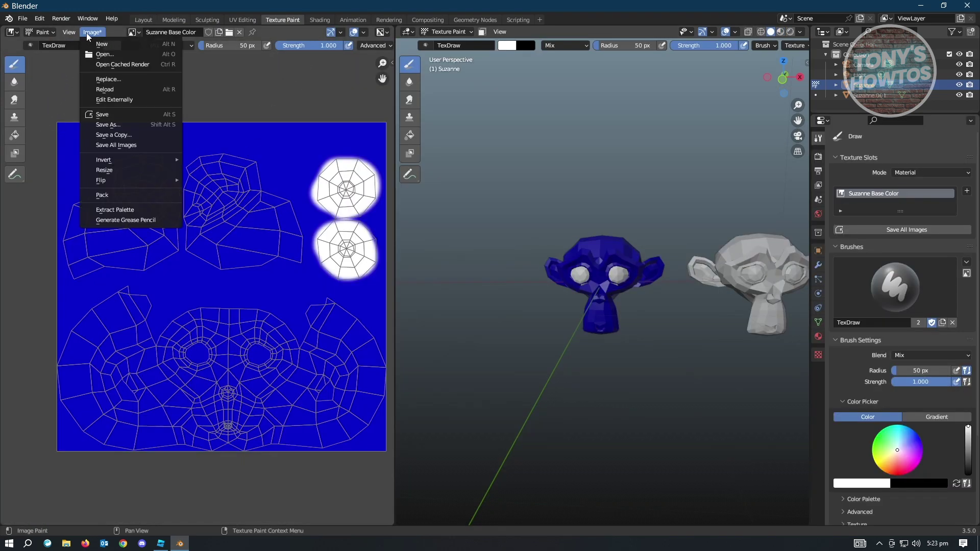
click(107, 125)
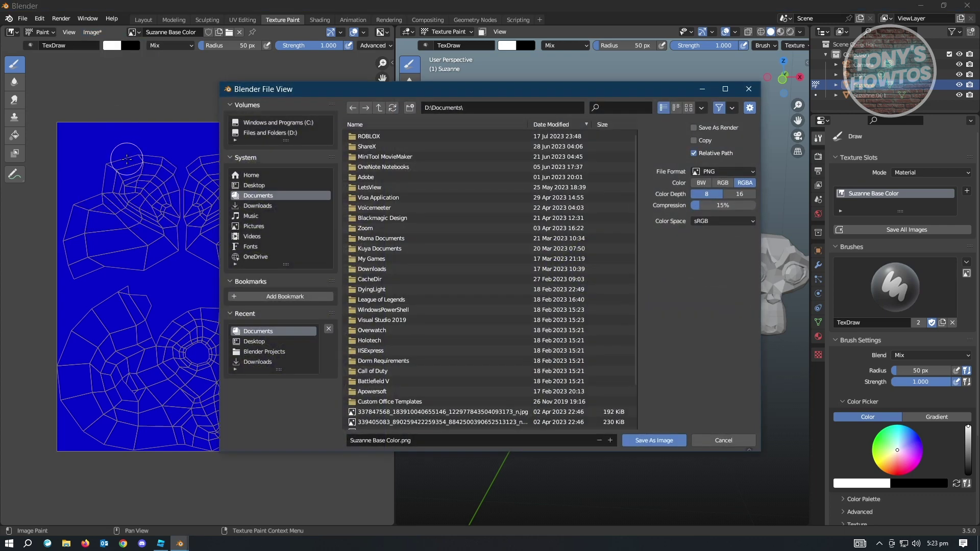
scroll(513, 403, down, 3)
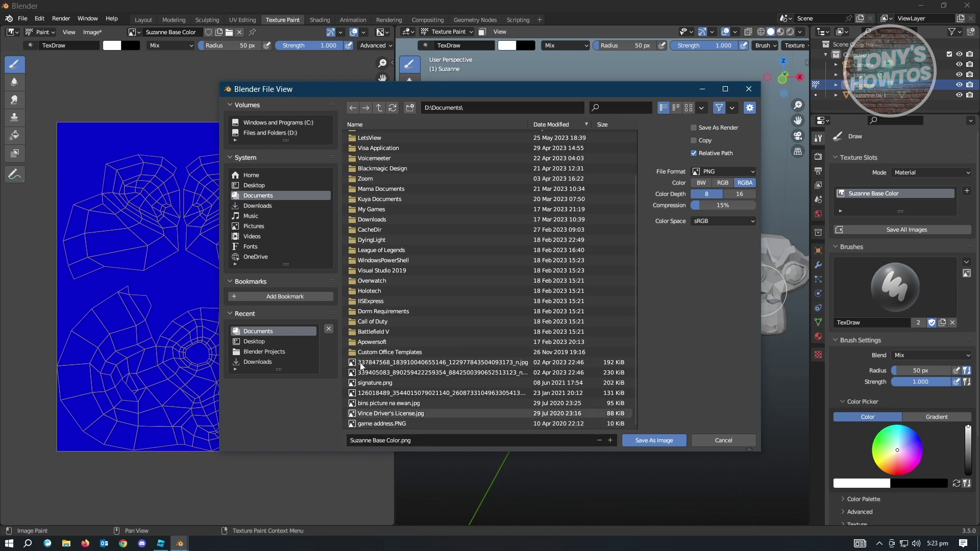
click(668, 446)
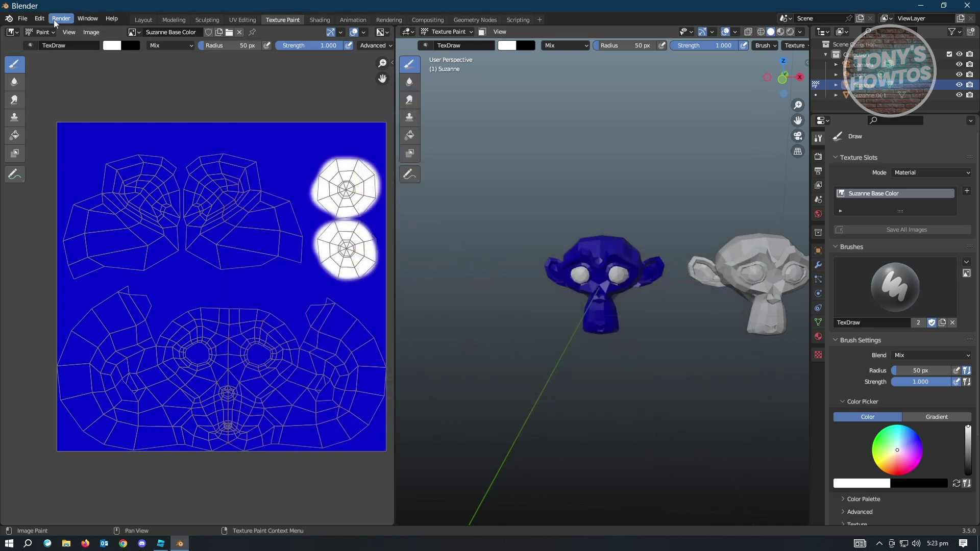
click(143, 19)
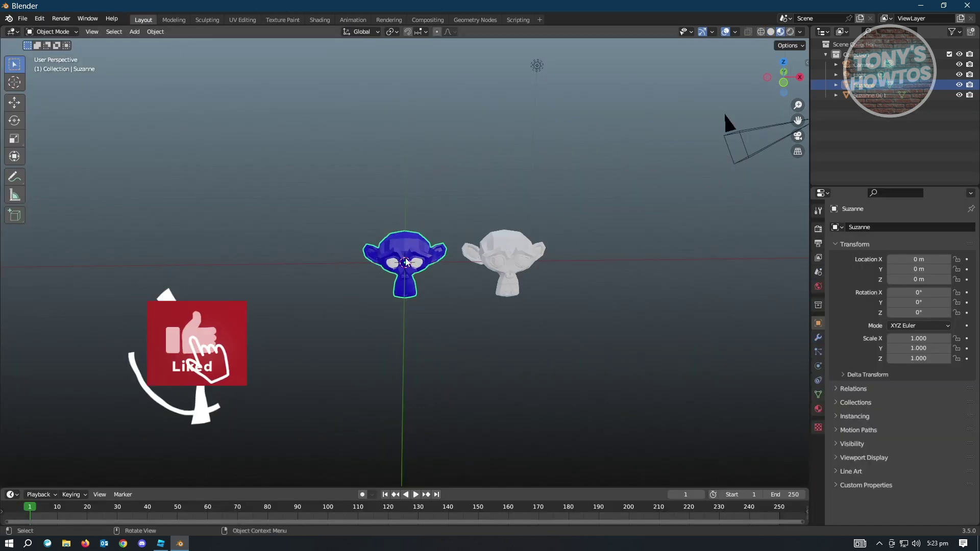
Export the selected blue Suzanne as untitled.fbx to D:\Documents.
scroll(390, 247, up, 2)
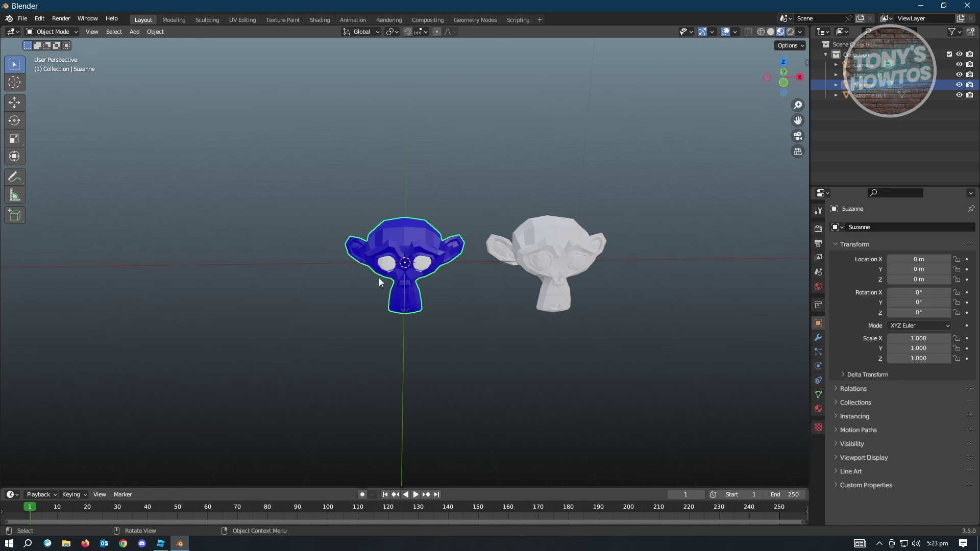
click(23, 19)
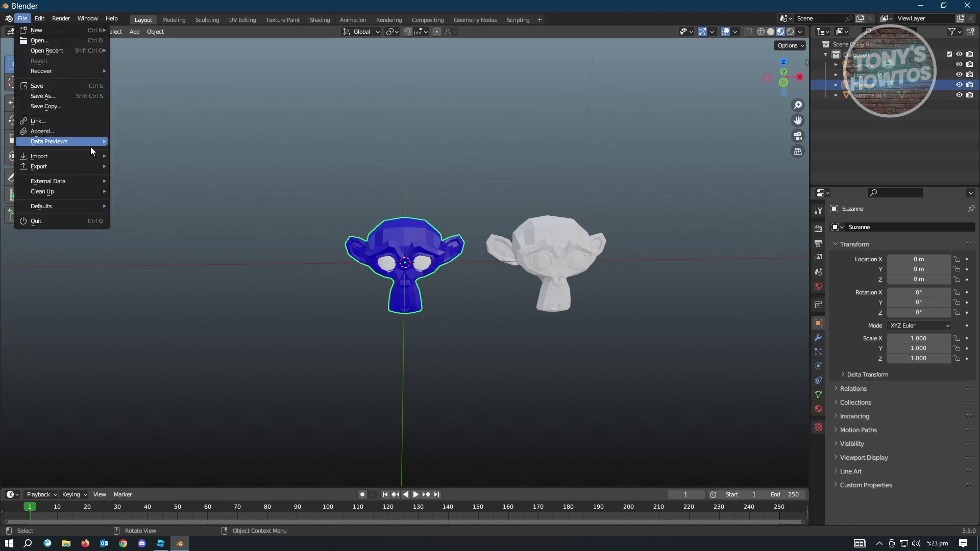
mouse_move(91, 163)
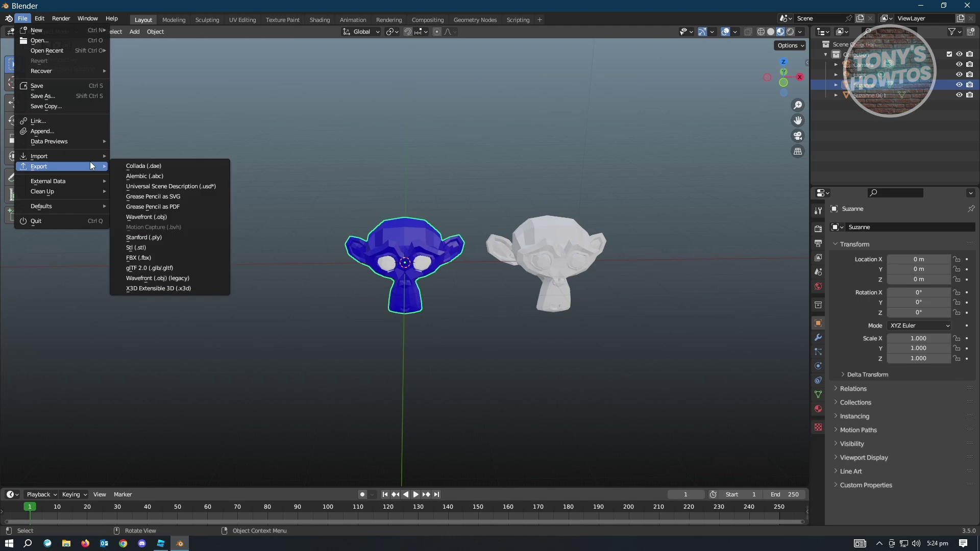
click(137, 259)
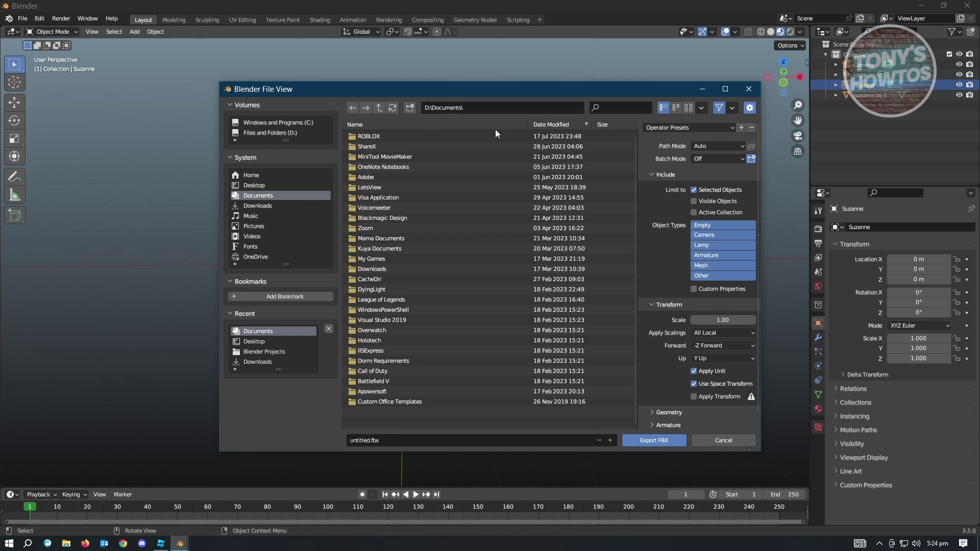
click(649, 442)
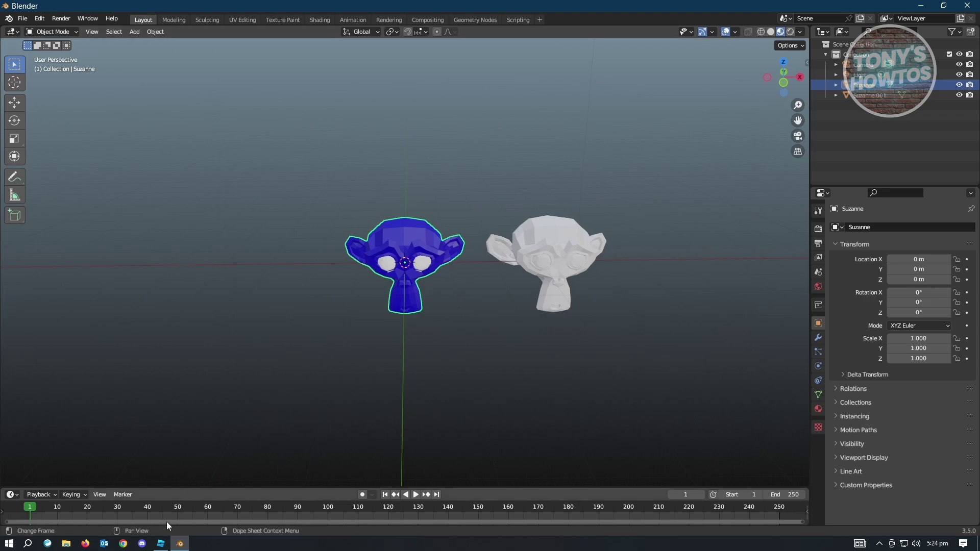
click(161, 543)
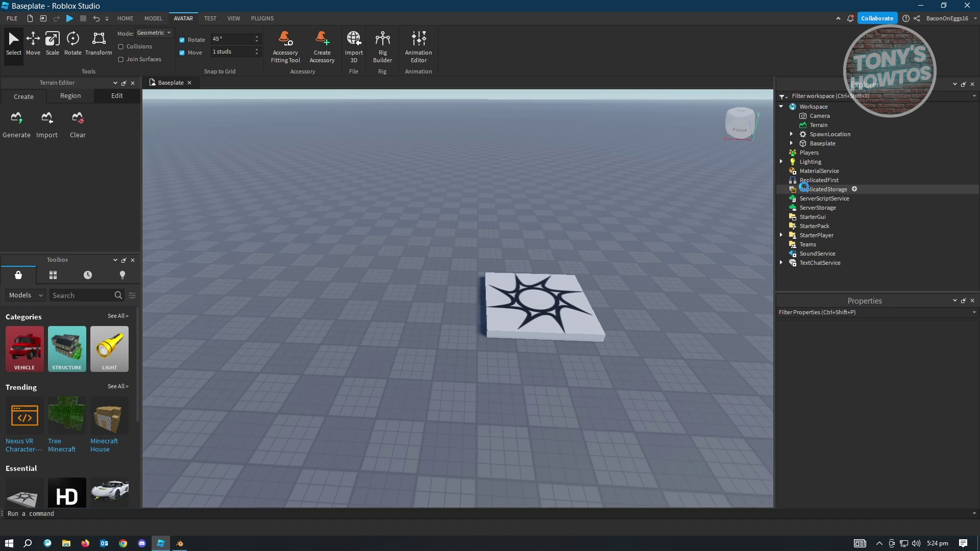
Insert a MeshPart into Workspace via the 'mesh' object search and select it.
mouse_move(835, 106)
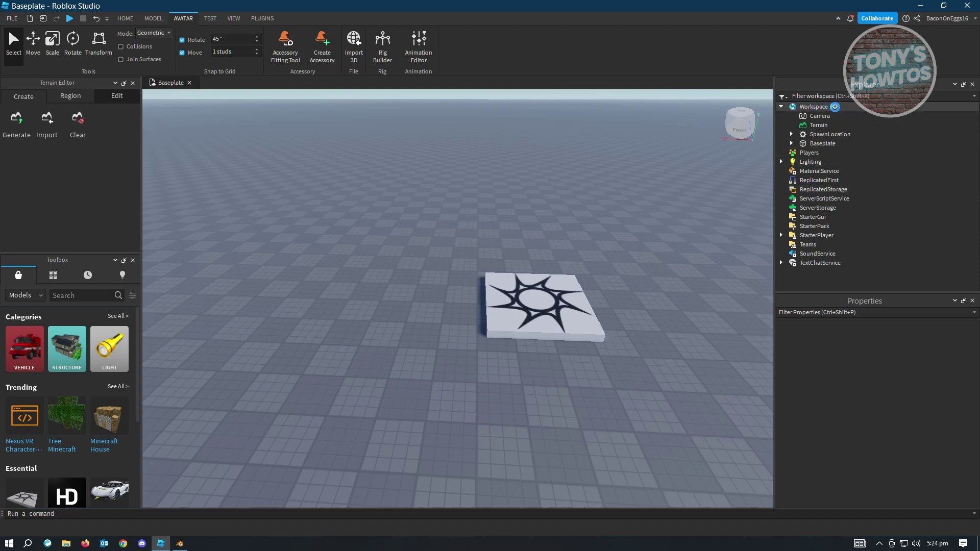
click(834, 107)
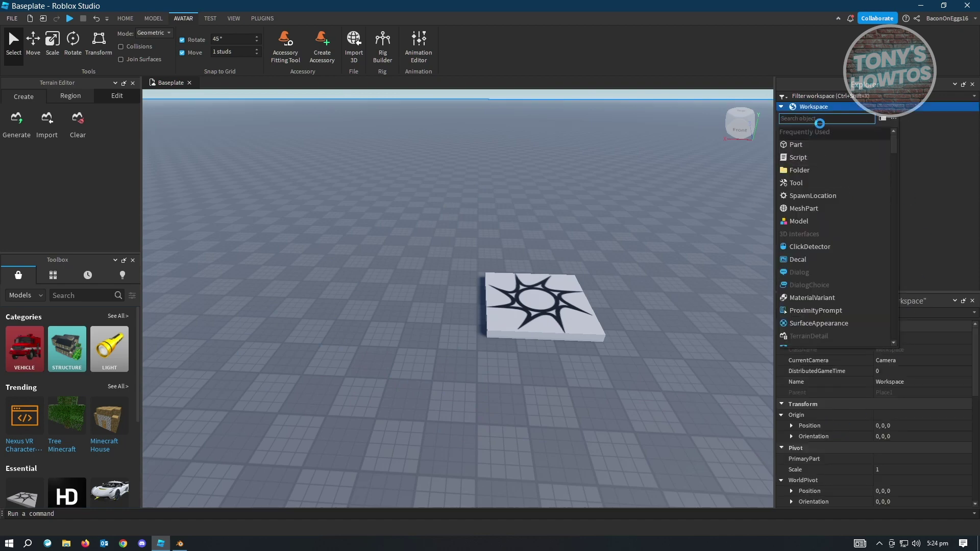
text(nesh)
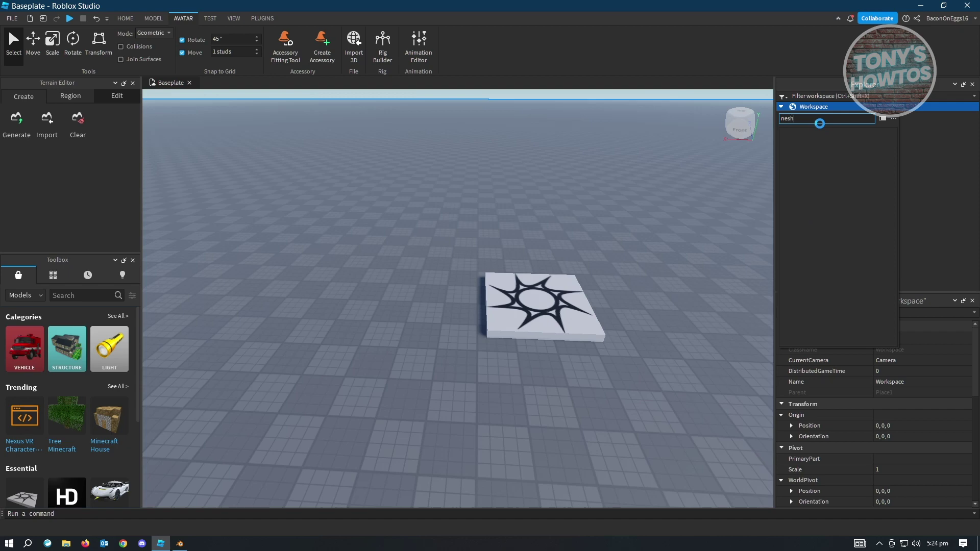
key(BackSpace)
key(BackSpace)
key(BackSpace)
text(m)
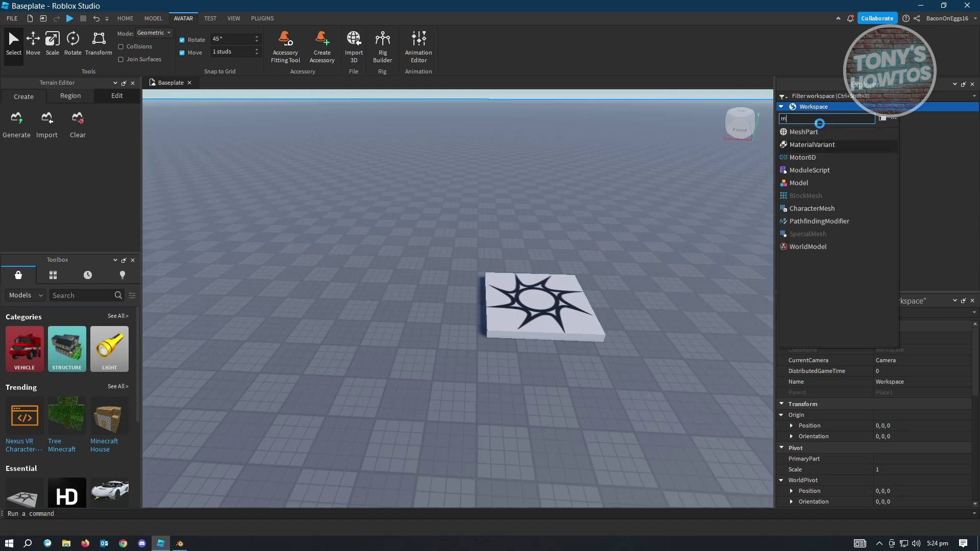
text(esh)
click(815, 131)
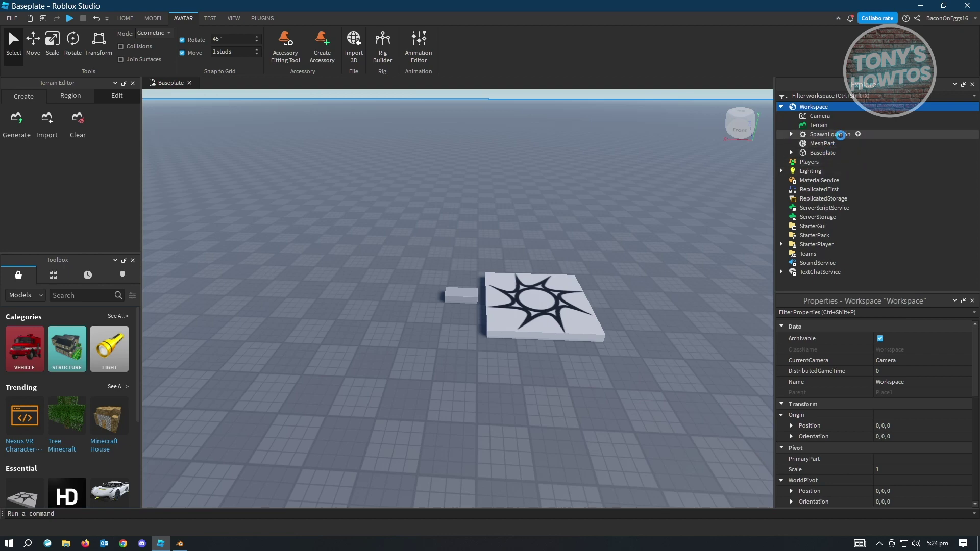
click(840, 135)
click(829, 143)
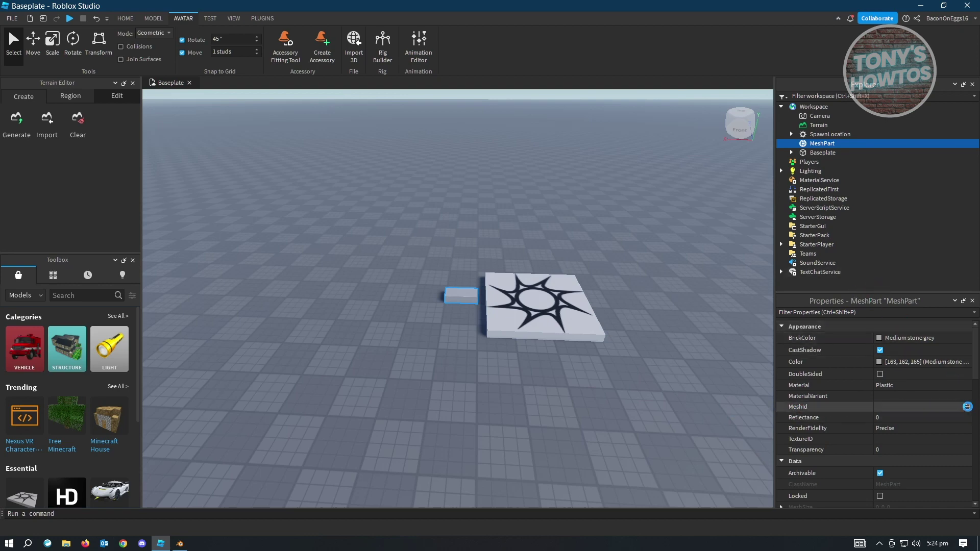
Load Documents\untitled.fbx as the MeshPart's mesh, accepting both the resize and move prompts.
click(966, 406)
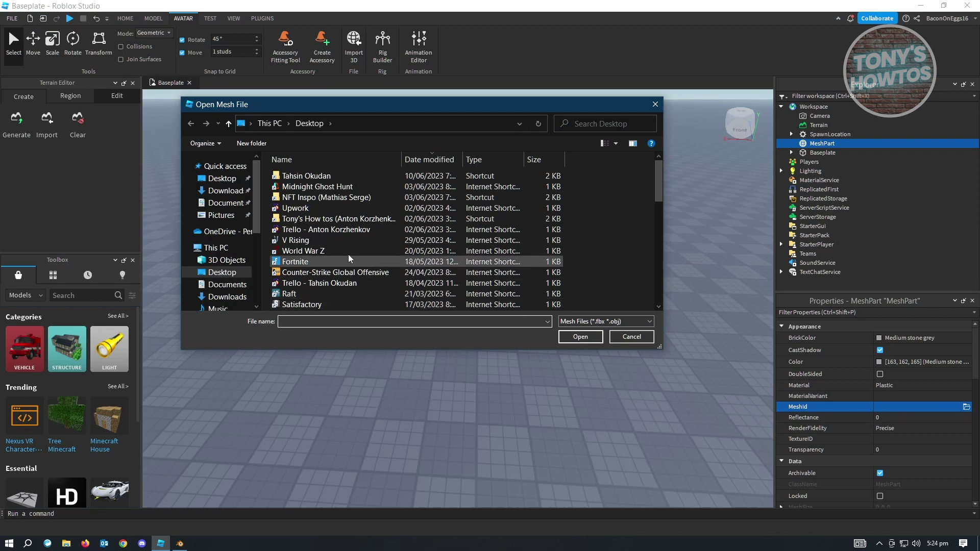
click(202, 205)
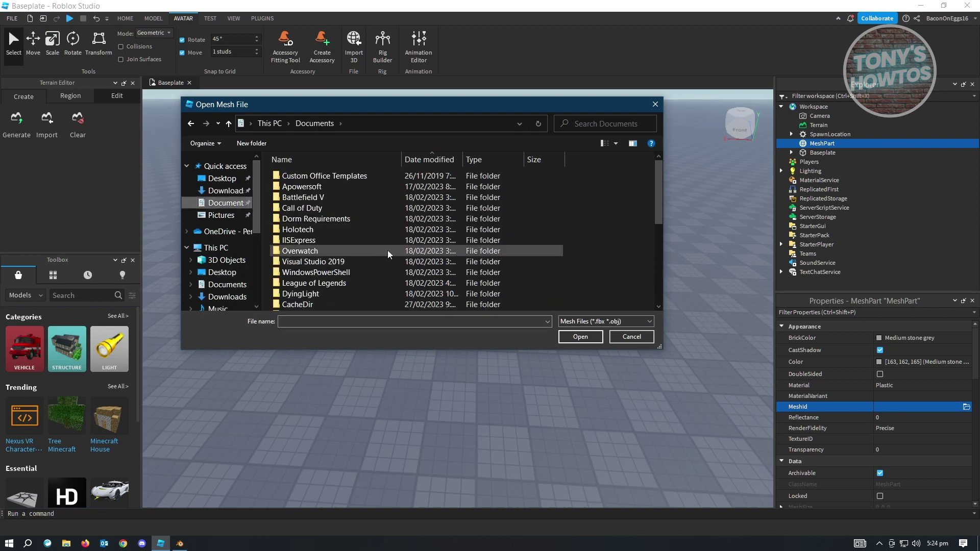
scroll(373, 239, down, 5)
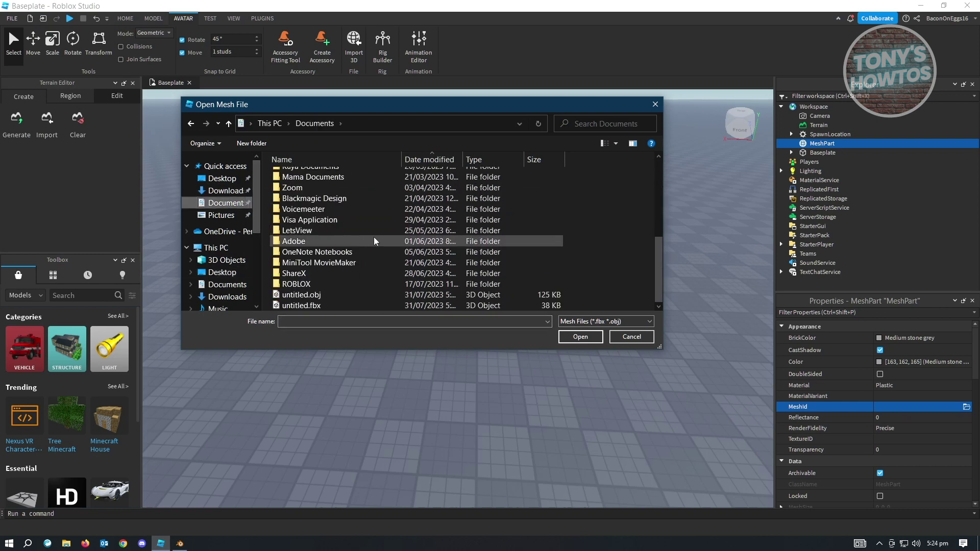
click(290, 306)
click(581, 337)
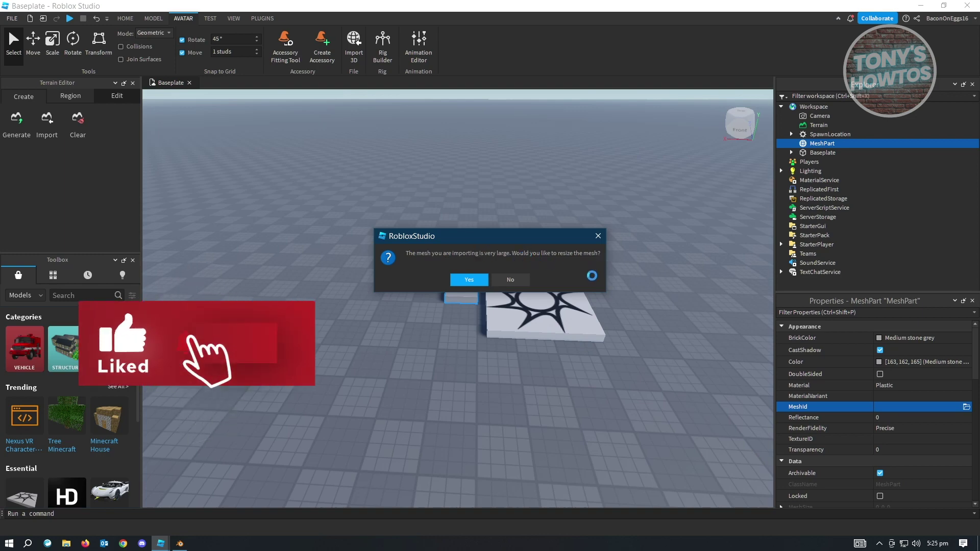
click(473, 278)
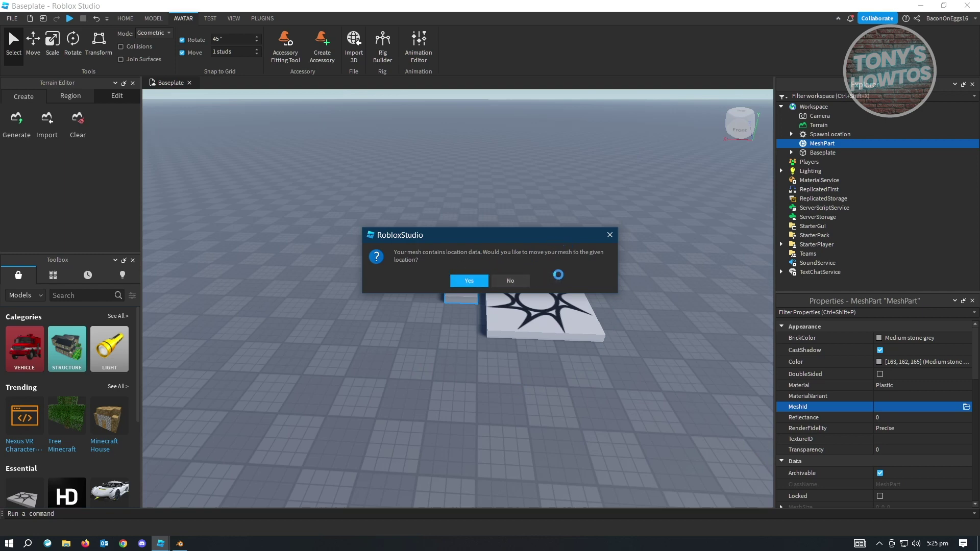
click(468, 280)
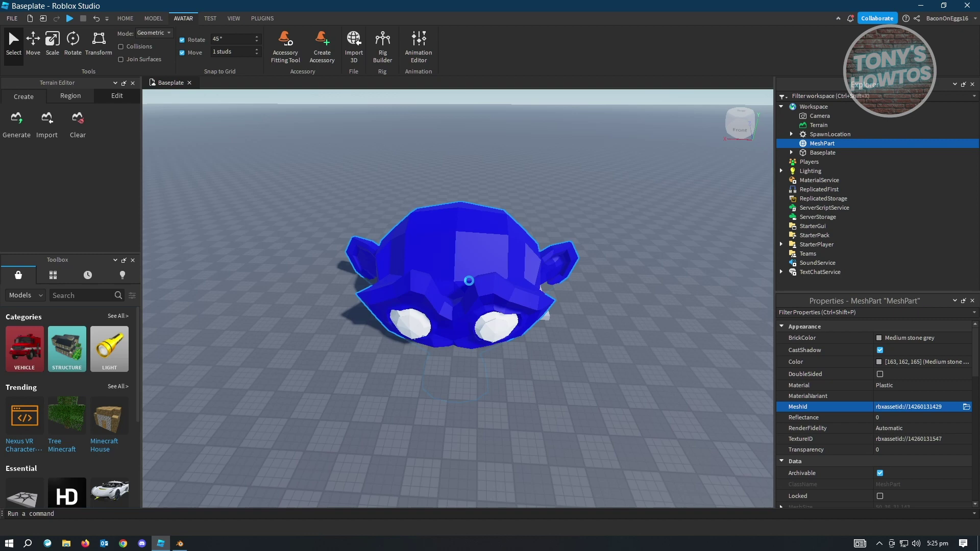
Drag the blue monkey MeshPart closer to the camera.
drag(474, 270, 388, 334)
scroll(421, 167, down, 2)
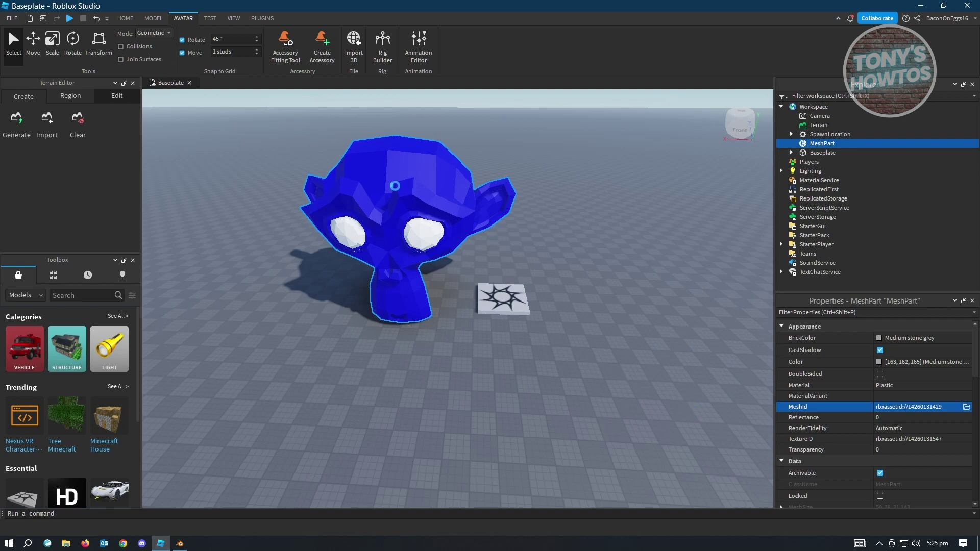
scroll(395, 186, down, 3)
scroll(437, 312, up, 3)
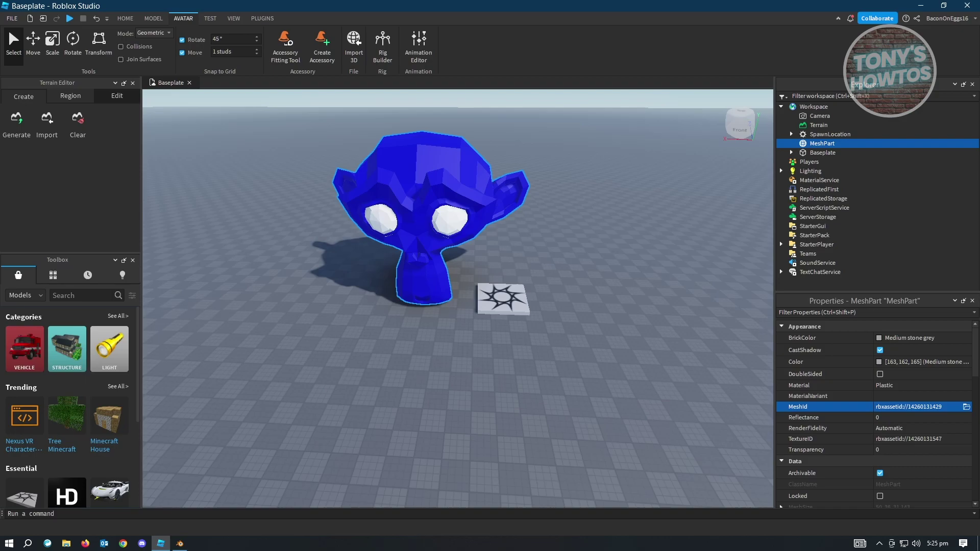
Check Blender's Texture Paint workspace, then come back to Roblox Studio.
click(180, 544)
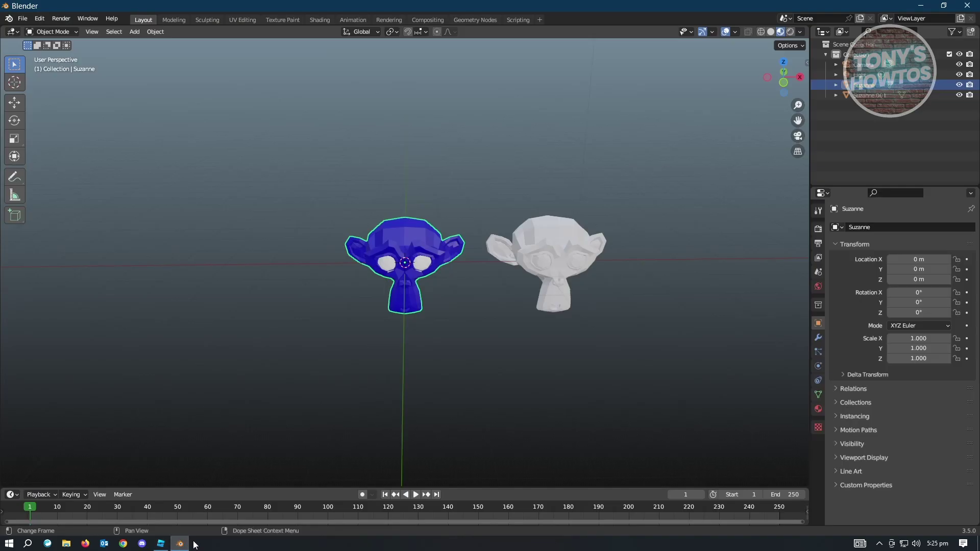
click(287, 20)
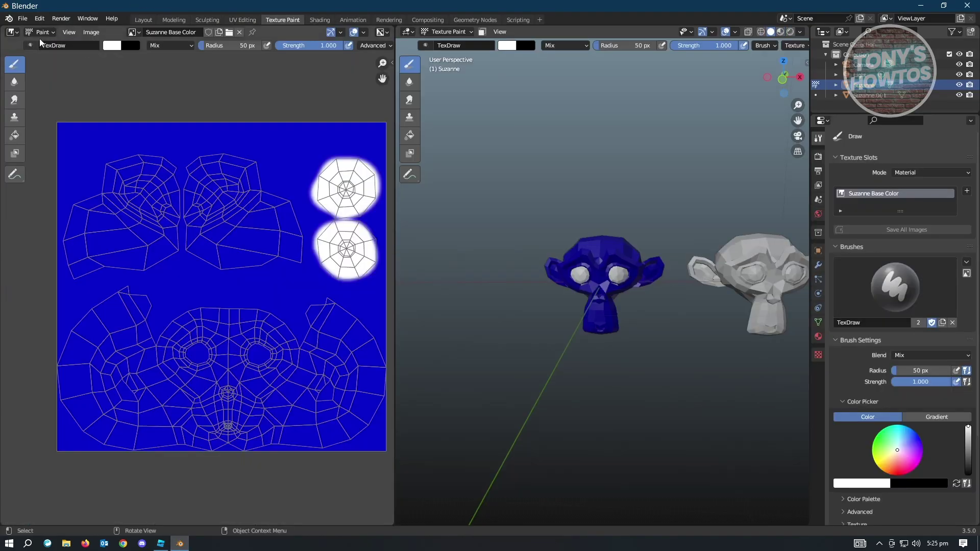
click(161, 544)
Drag the monkey further toward the camera near the spawn pad.
scroll(404, 296, up, 3)
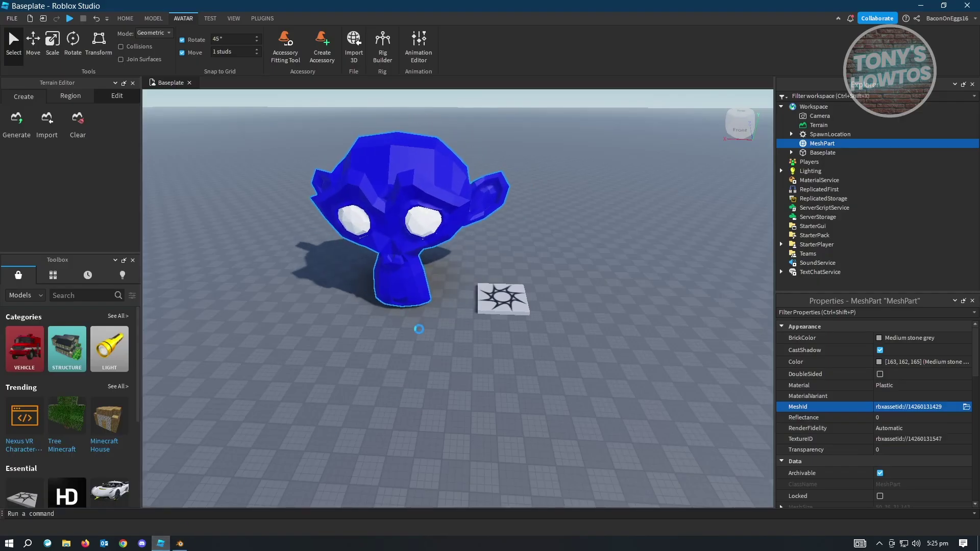
scroll(418, 328, up, 1)
drag(401, 256, 419, 340)
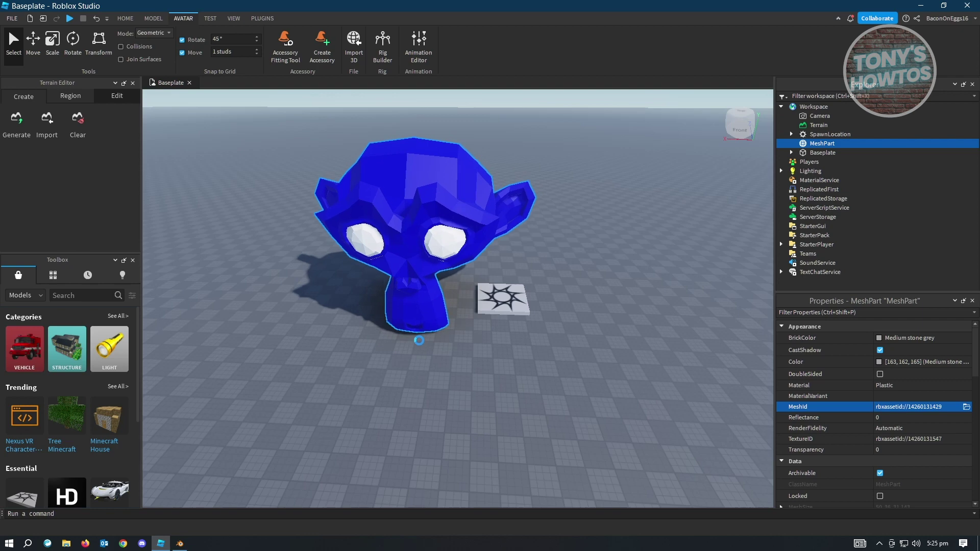